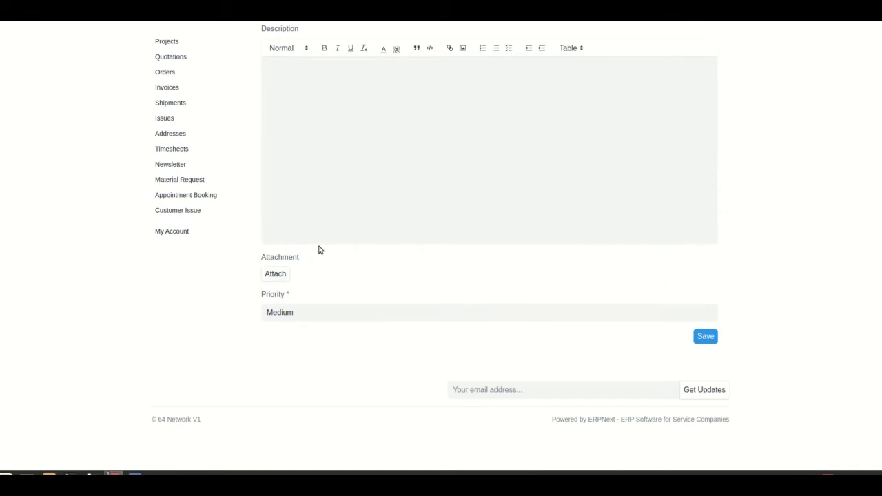
# Save the portal issue 'Product not working' and switch to the ERPNext desk
pyautogui.scroll(3, 374, 227)
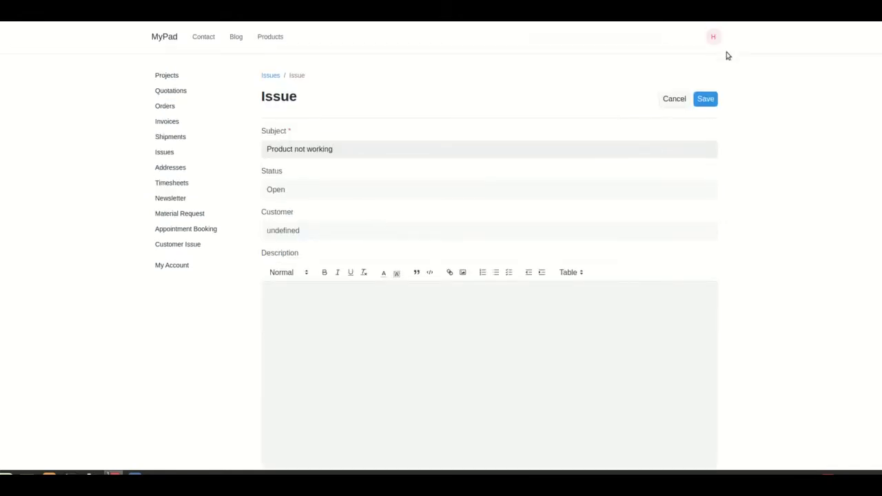
pyautogui.click(707, 101)
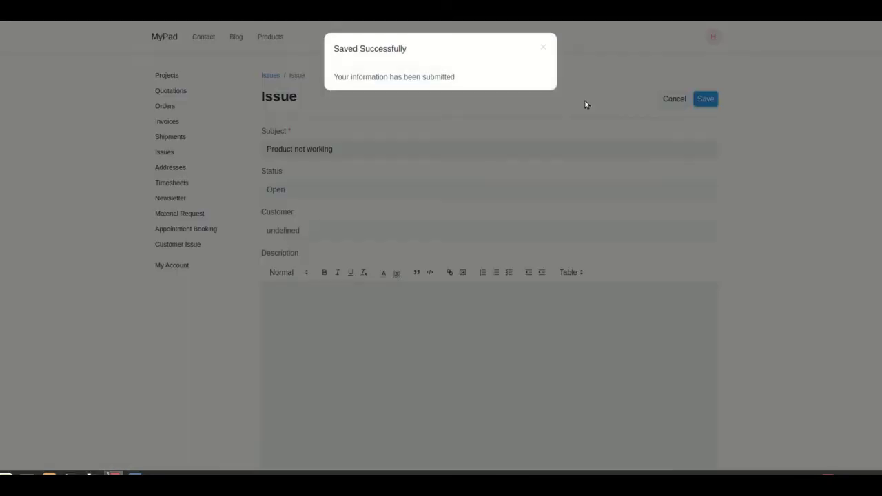
pyautogui.click(544, 42)
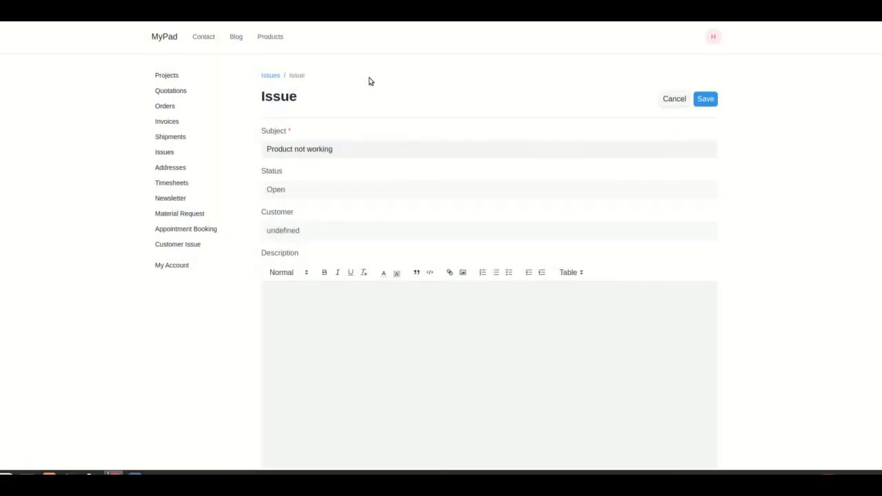
pyautogui.hotkey('alt', 'Tab')
pyautogui.hotkey('alt', 'Tab')
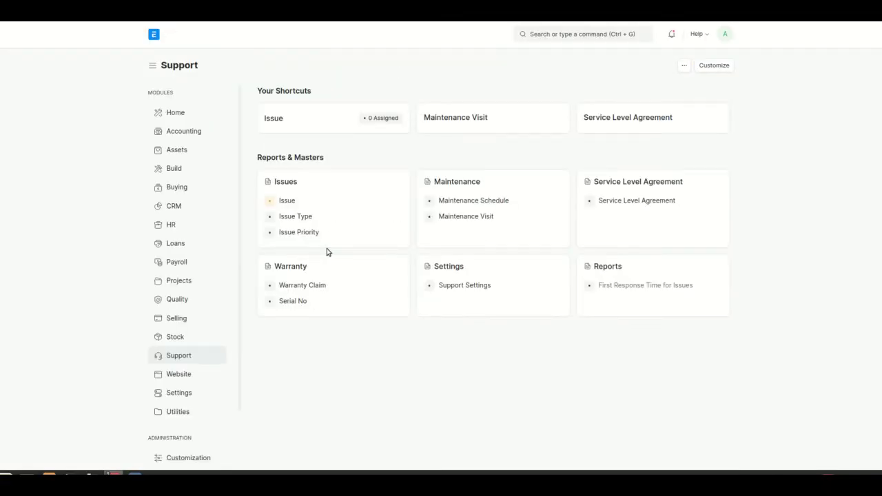
# Open issue ISS-2021-00019 'Product not working' from the Issue list, review it, then switch to the slides
pyautogui.click(290, 200)
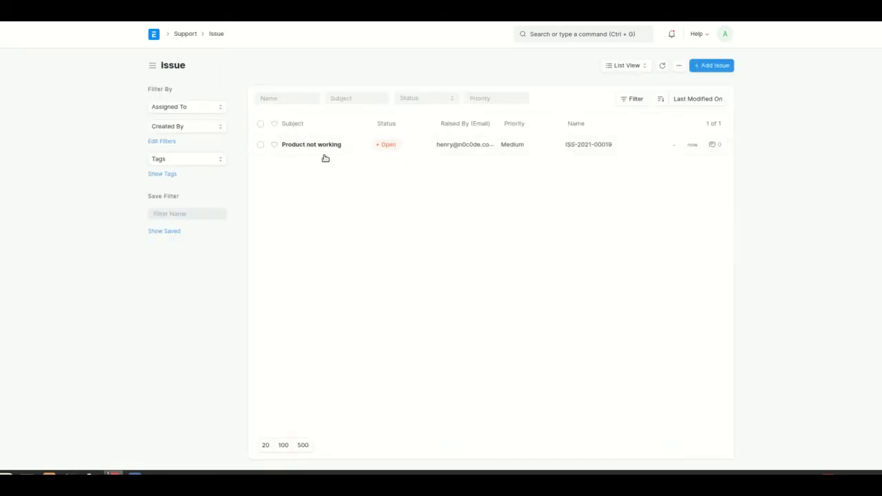
pyautogui.click(308, 147)
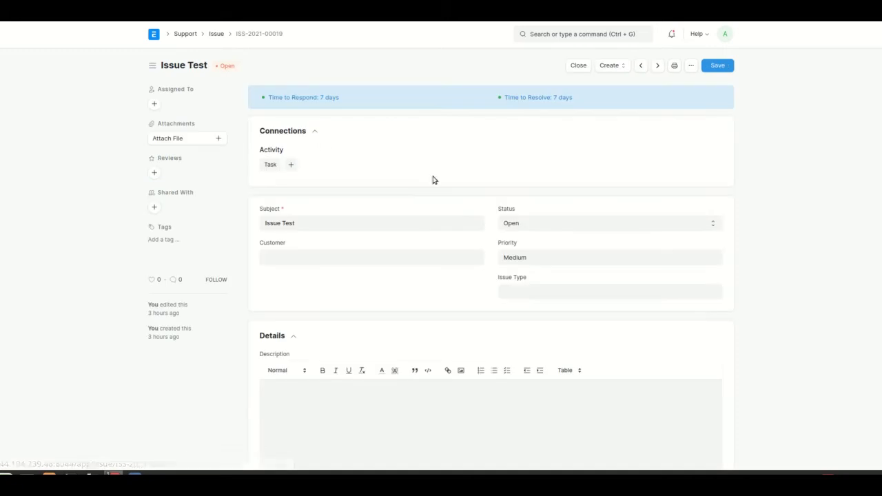
pyautogui.scroll(-6, 306, 217)
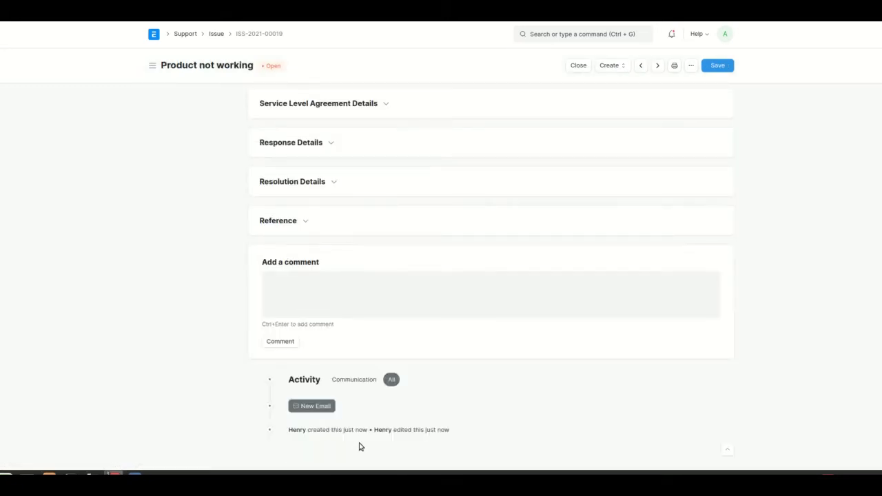
pyautogui.scroll(5, 174, 313)
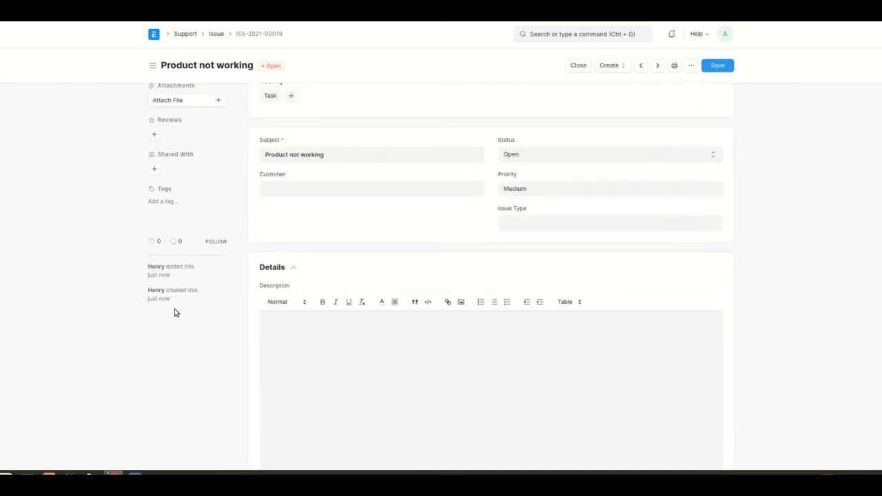
pyautogui.hotkey('alt', 'Tab')
pyautogui.hotkey('alt', 'Tab')
pyautogui.hotkey('alt', 'Tab')
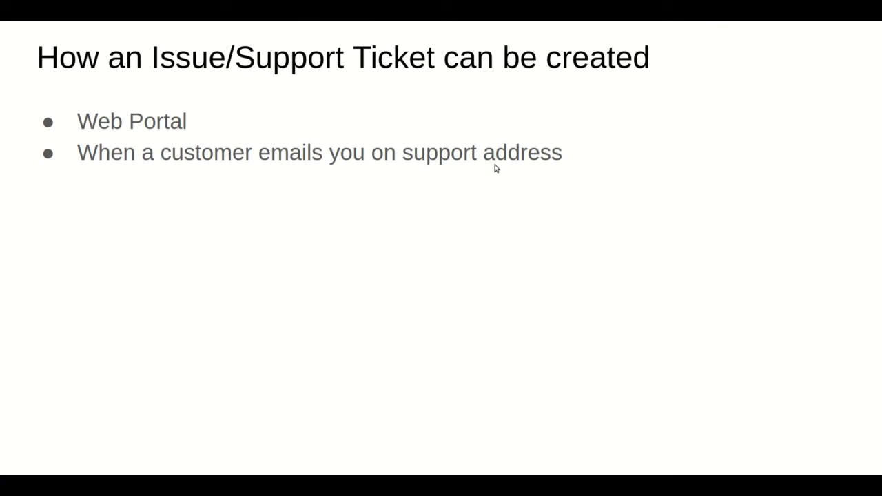
# Switch through the customer portal window back to the desk issue ISS-2021-00019
pyautogui.hotkey('alt', 'Tab')
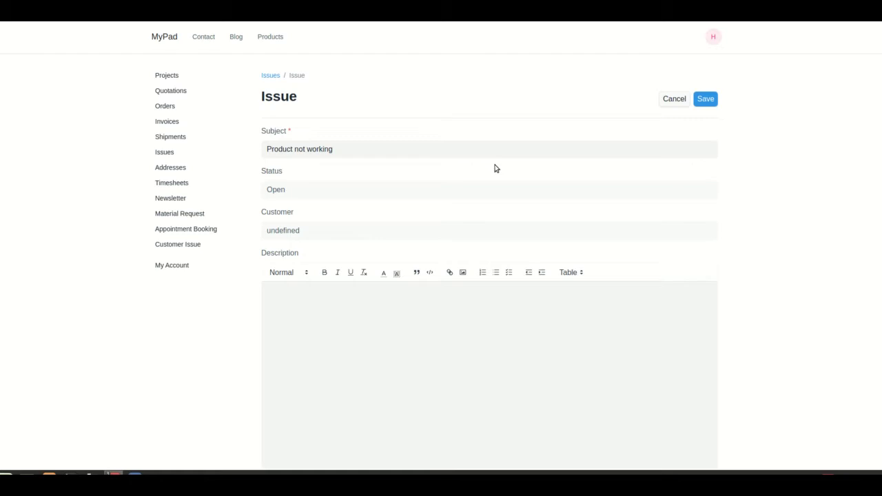
pyautogui.hotkey('alt', 'Tab')
pyautogui.hotkey('alt', 'Tab')
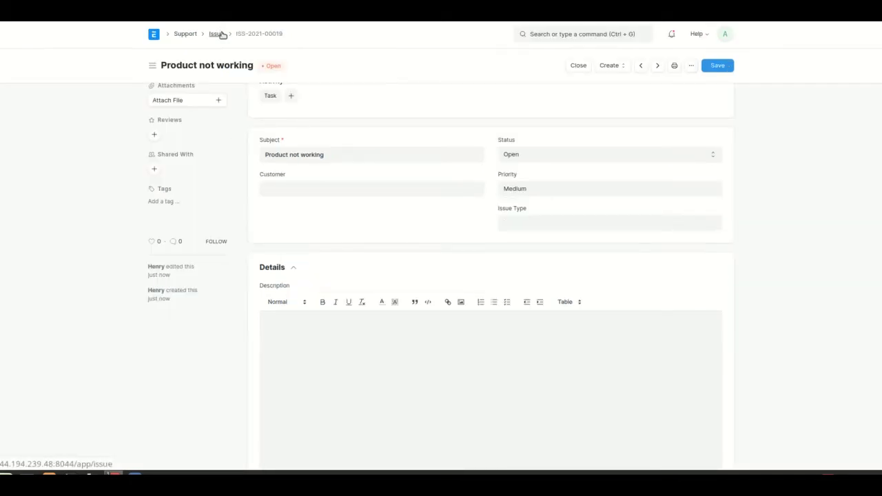
# Go from the Issue breadcrumb to the Mypad email account settings
pyautogui.click(216, 33)
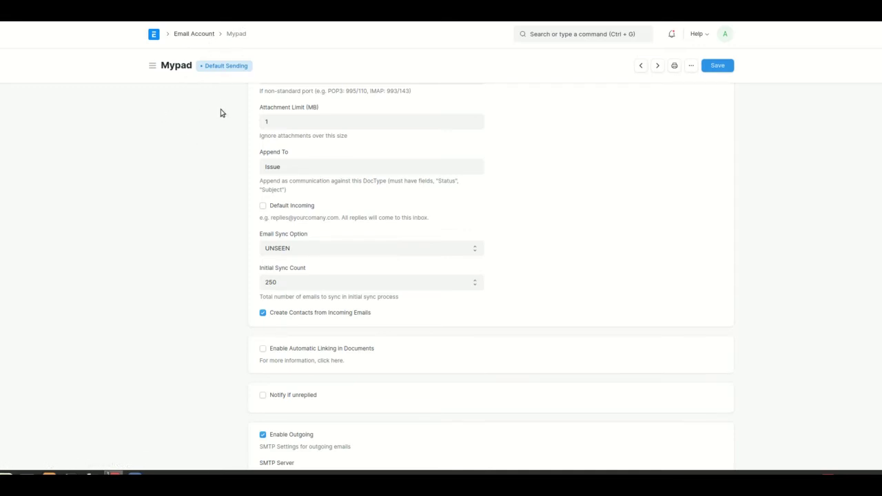
pyautogui.scroll(-2, 237, 176)
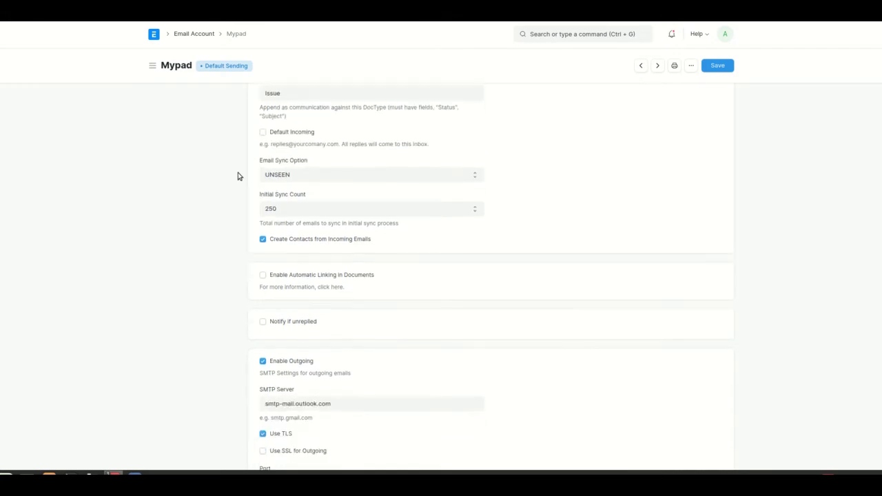
pyautogui.scroll(-5, 238, 175)
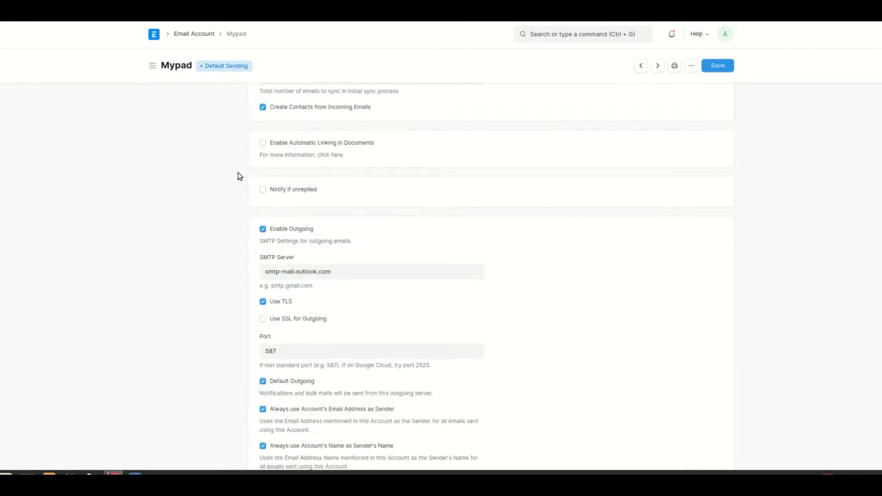
pyautogui.scroll(-5, 238, 176)
pyautogui.scroll(15, 238, 176)
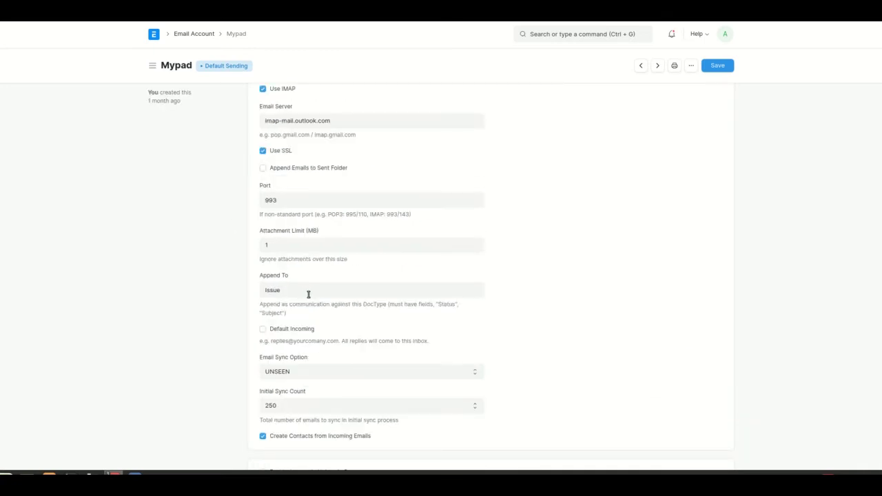
# Set the Mypad email account's Append To field to Issue
pyautogui.click(308, 295)
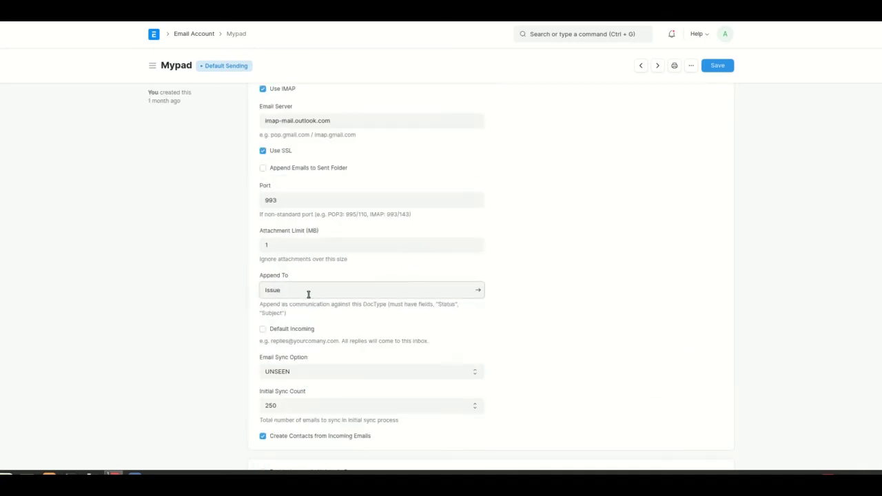
pyautogui.hotkey('ctrl', 'a')
pyautogui.press('BackSpace')
pyautogui.scroll(-1, 295, 368)
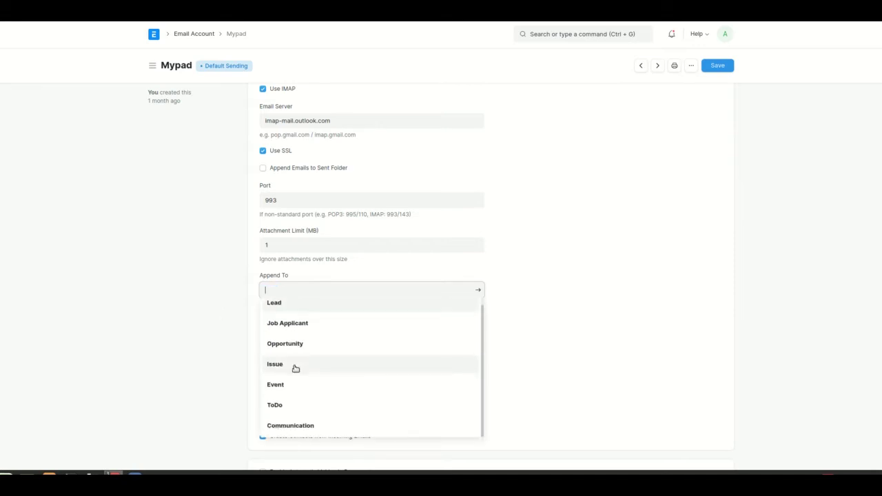
pyautogui.click(282, 365)
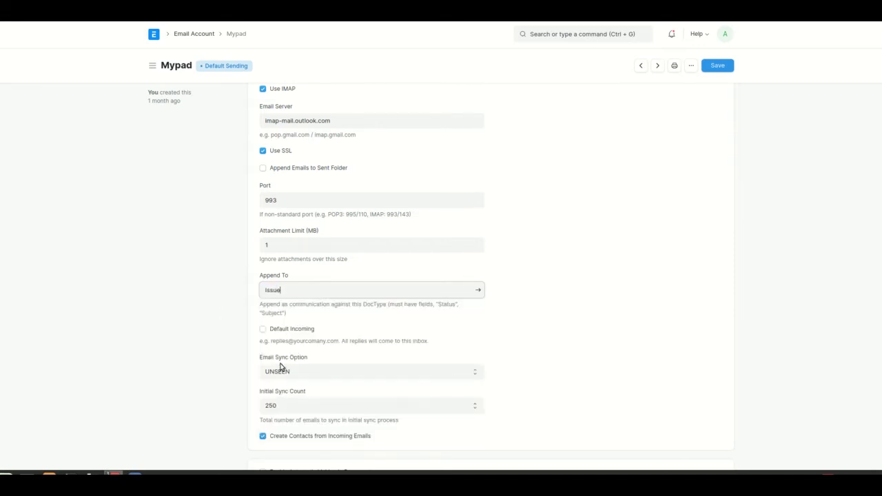
pyautogui.click(226, 330)
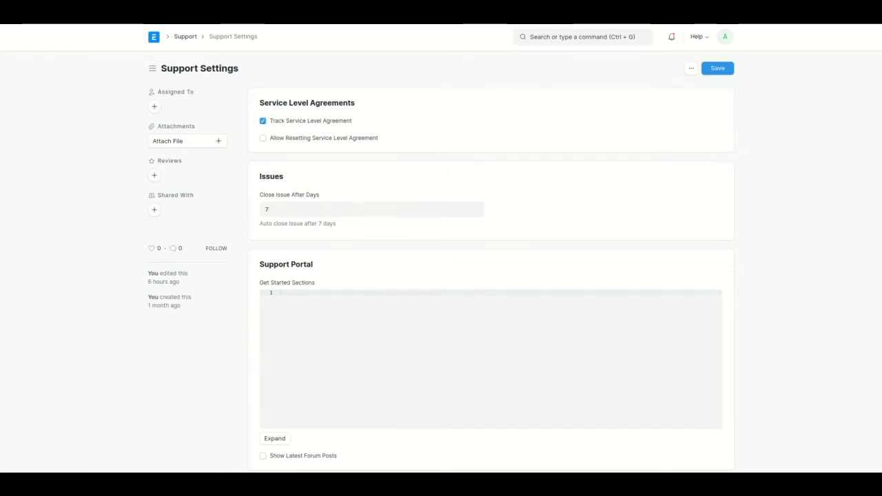
# Open Service Level Agreement from the Support workspace and start a new agreement
pyautogui.click(41, 14)
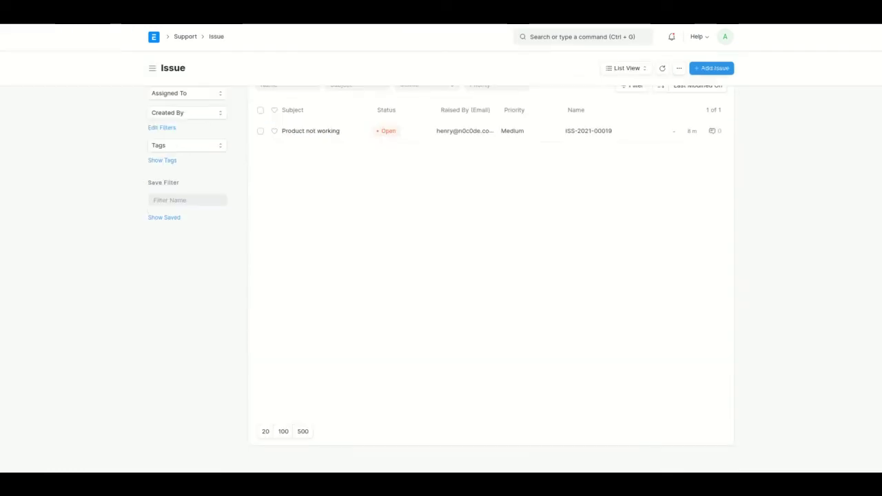
pyautogui.click(557, 37)
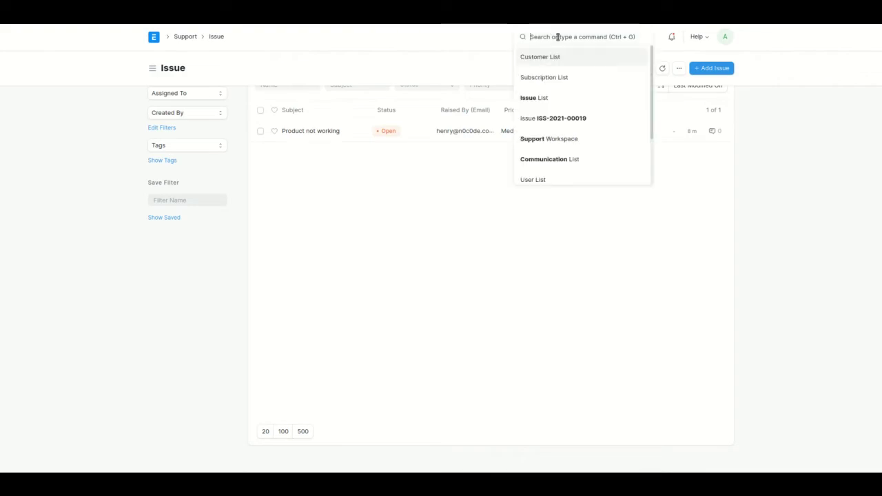
pyautogui.click(182, 36)
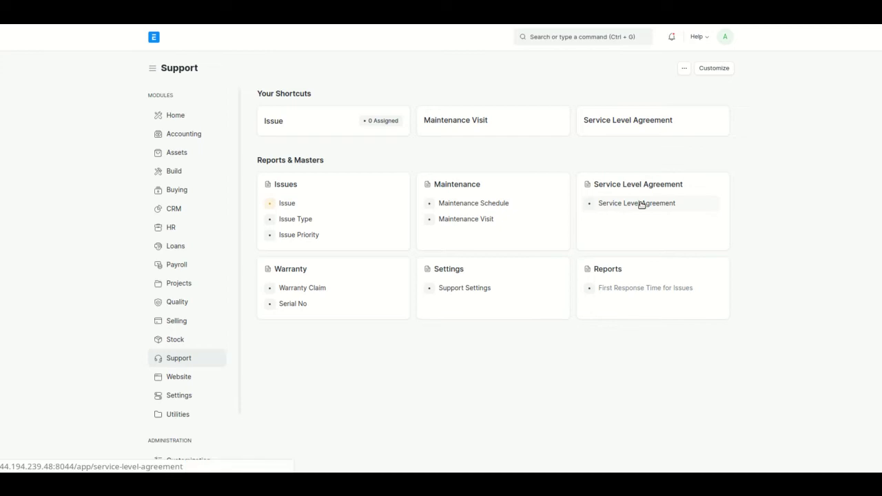
pyautogui.click(641, 205)
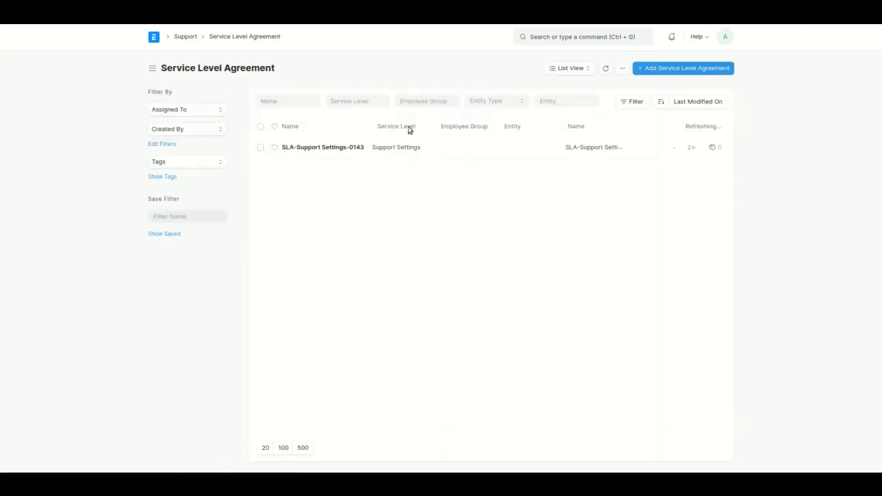
pyautogui.click(680, 74)
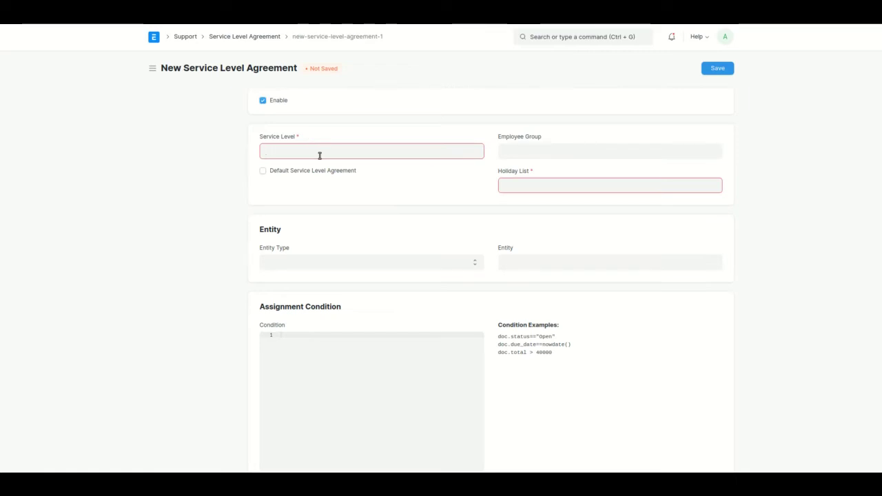
# Fill in the Service Level name and leave the Employee Group empty
pyautogui.write('S')
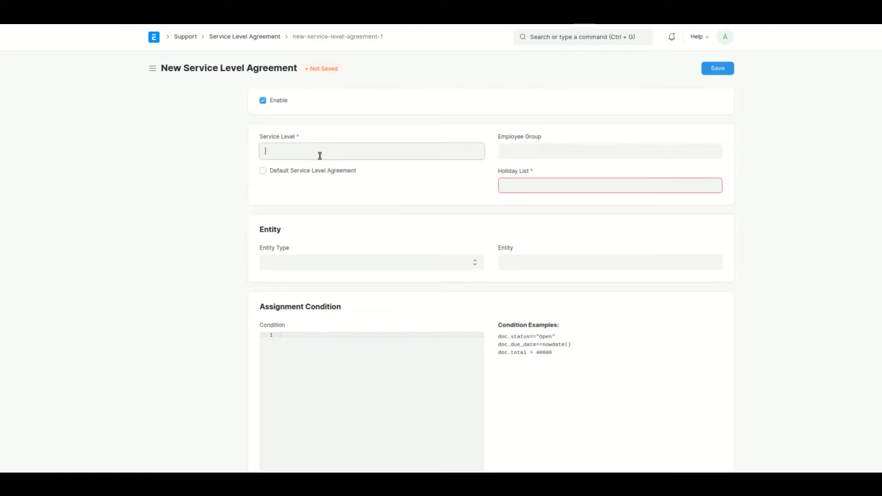
pyautogui.write('SLA')
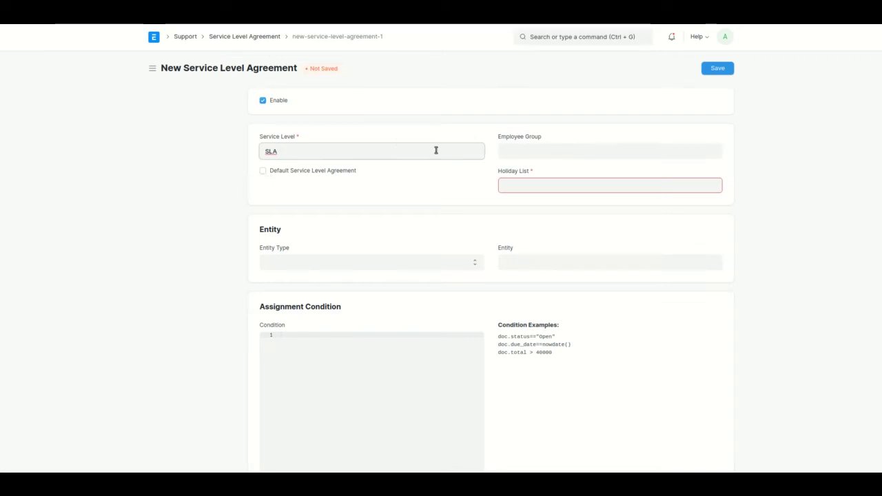
pyautogui.click(555, 150)
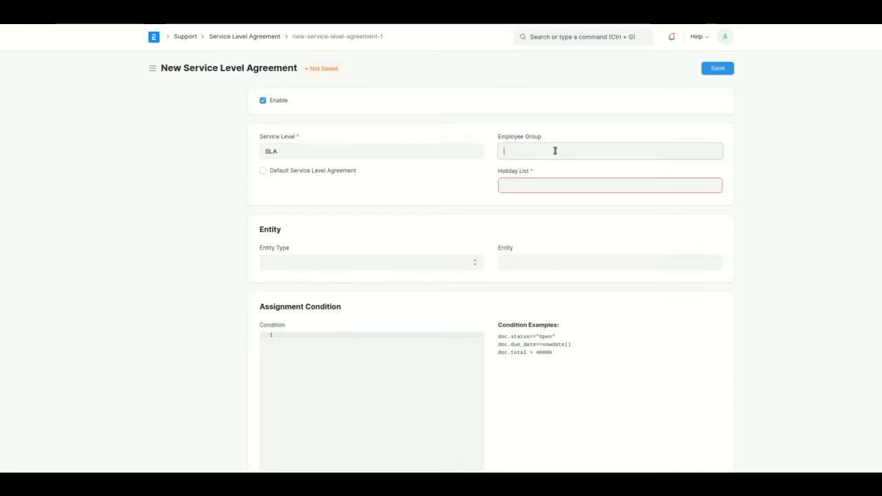
pyautogui.click(481, 139)
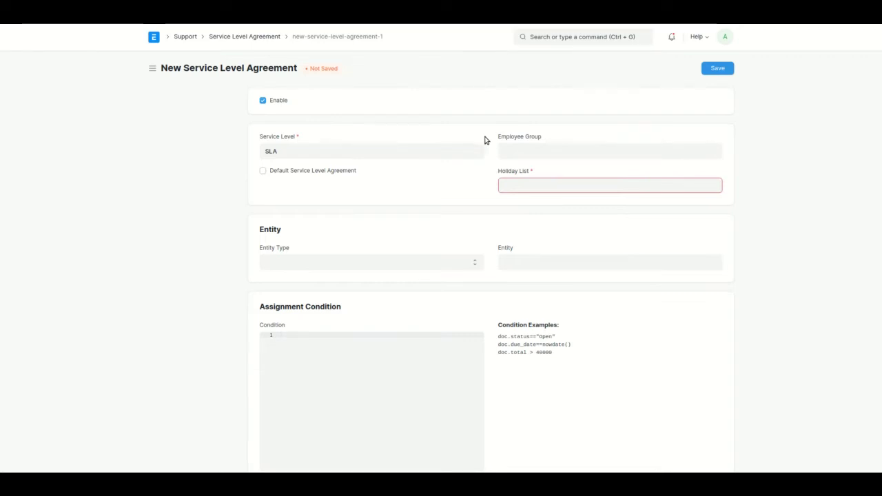
pyautogui.click(515, 149)
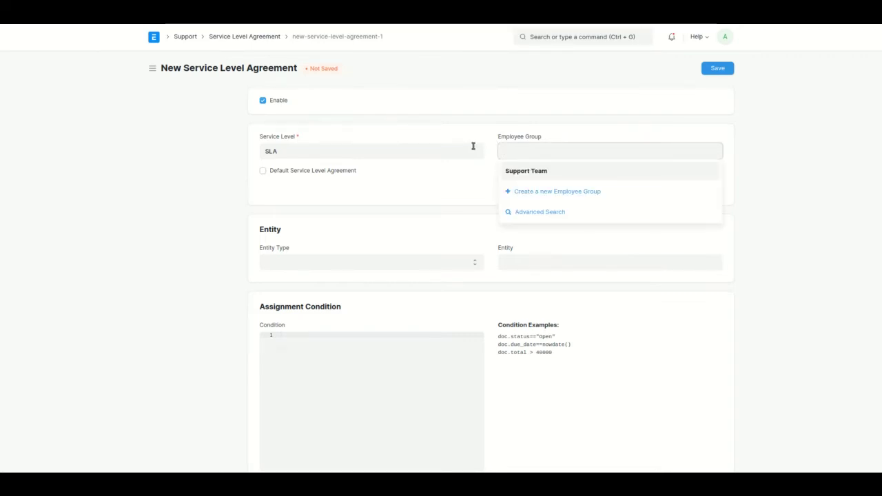
pyautogui.click(480, 144)
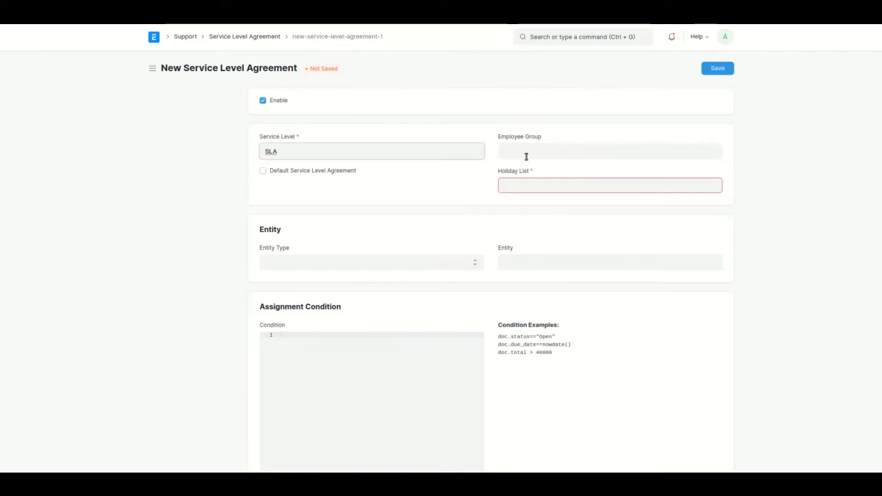
# Set the Holiday List to Holiday List 2021-22
pyautogui.click(542, 184)
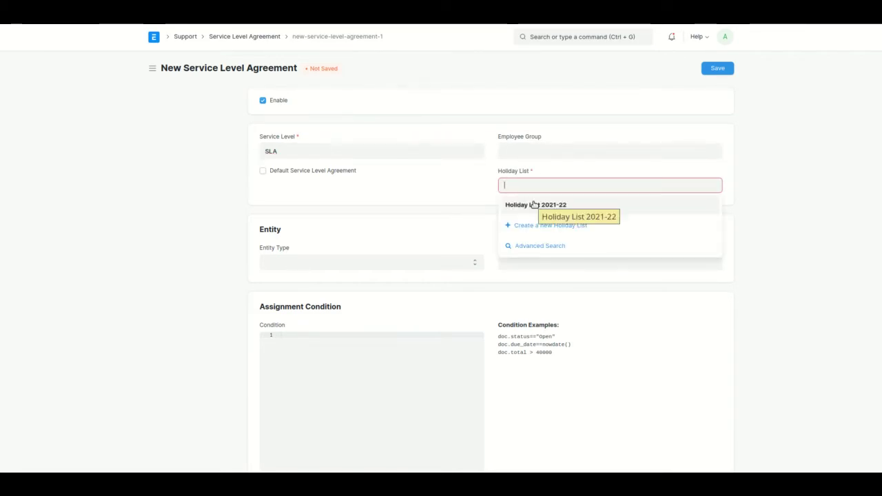
pyautogui.click(534, 205)
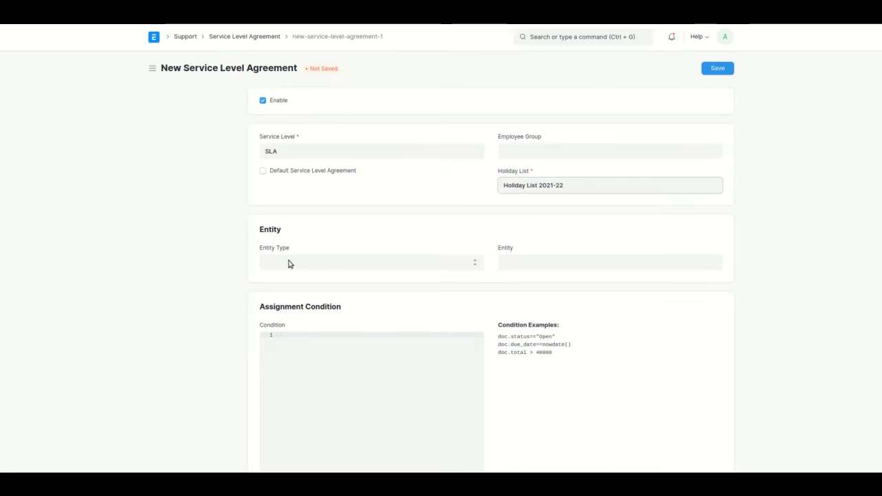
pyautogui.scroll(-1, 299, 203)
pyautogui.click(320, 219)
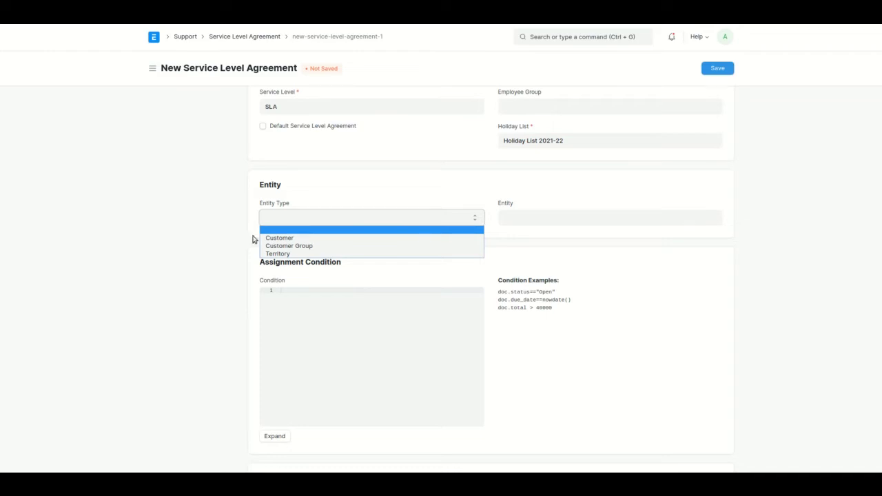
# Set Entity Type to Territory and Entity to All Territories, after briefly trying India
pyautogui.click(296, 255)
pyautogui.click(541, 219)
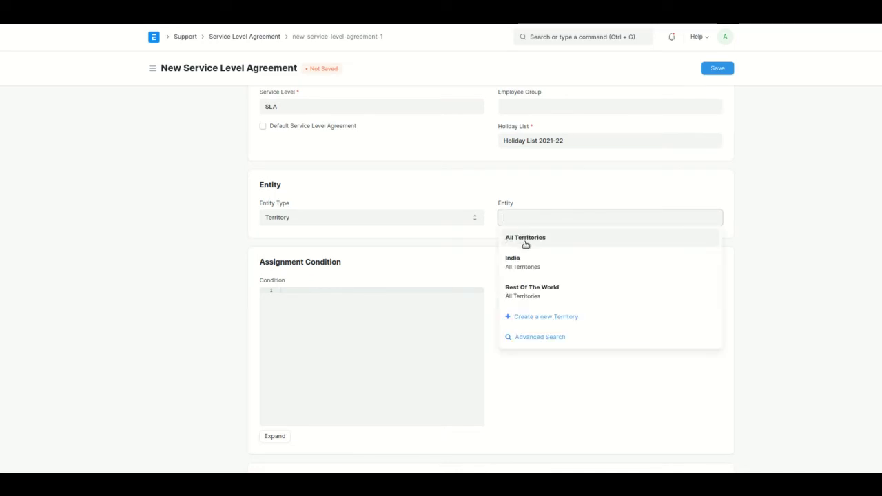
pyautogui.click(545, 244)
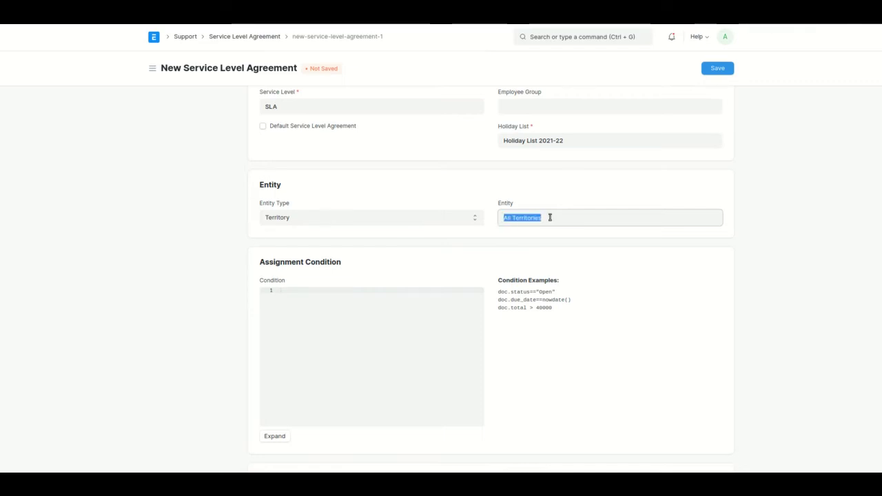
pyautogui.press('BackSpace')
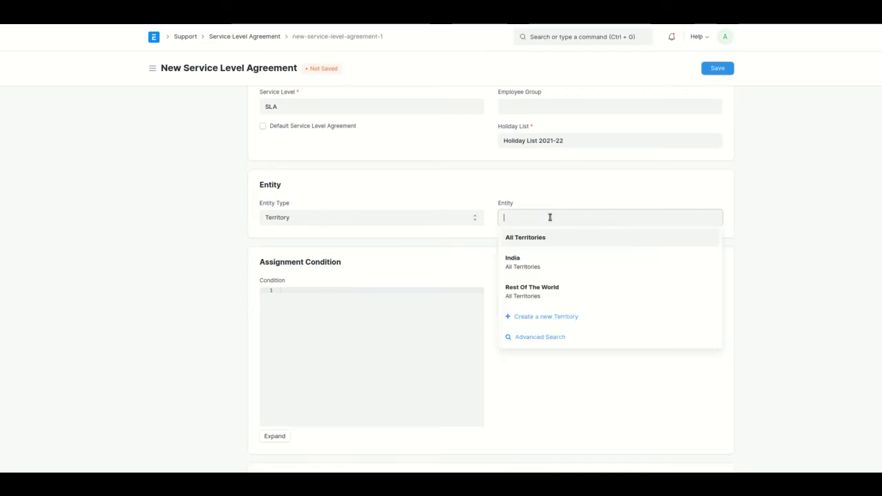
pyautogui.click(530, 266)
pyautogui.hotkey('ctrl', 'a')
pyautogui.press('BackSpace')
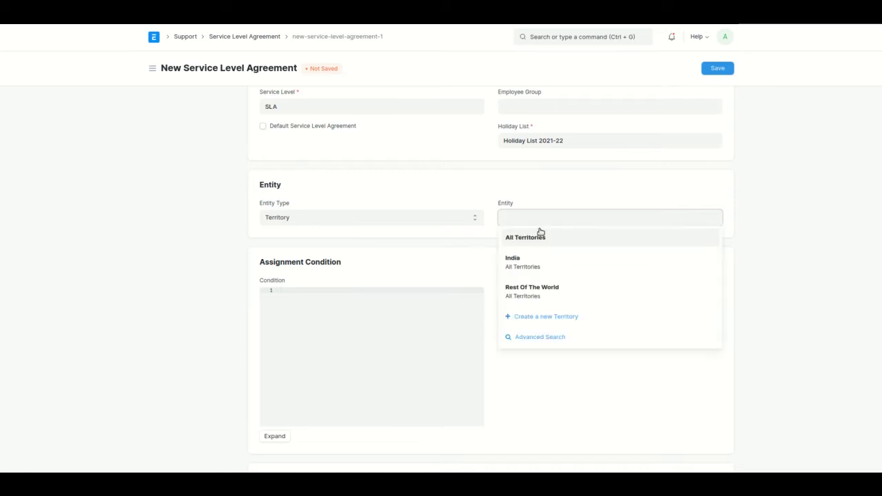
pyautogui.click(540, 234)
pyautogui.click(484, 235)
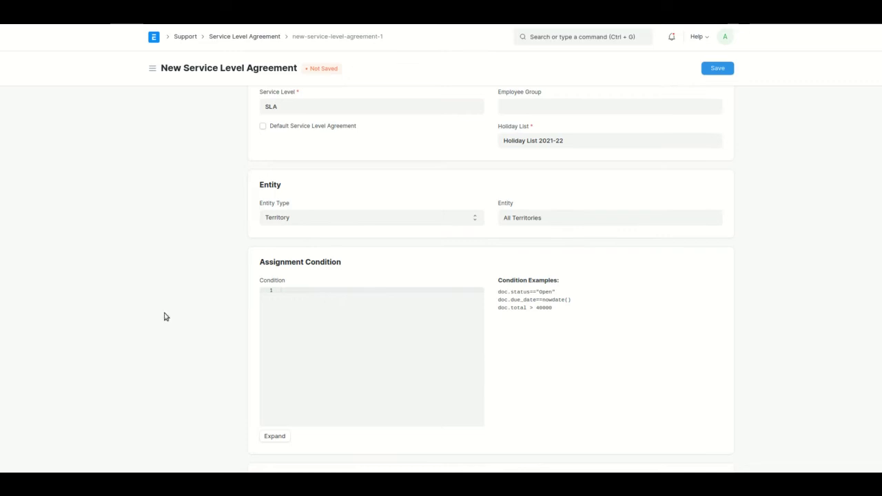
pyautogui.scroll(-1, 165, 317)
pyautogui.scroll(-1, 164, 317)
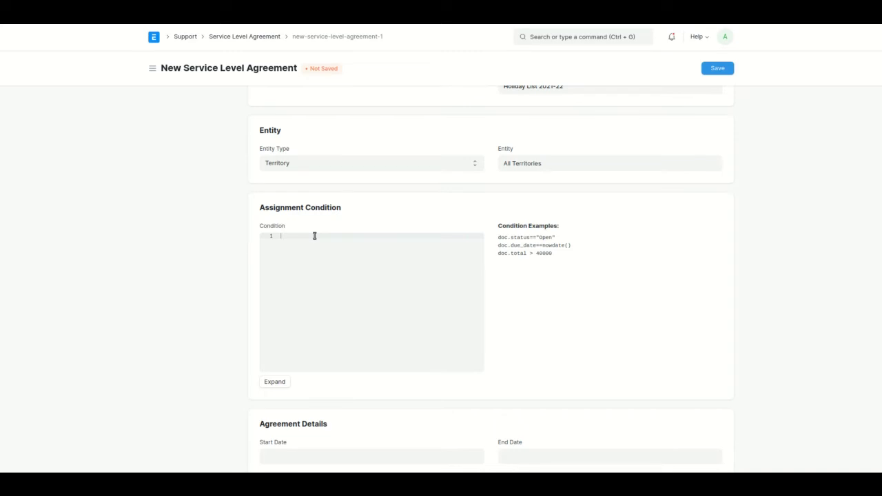
# Set the Start Date to 01-11-2021 and the End Date to 31-12-2021
pyautogui.scroll(-3, 196, 251)
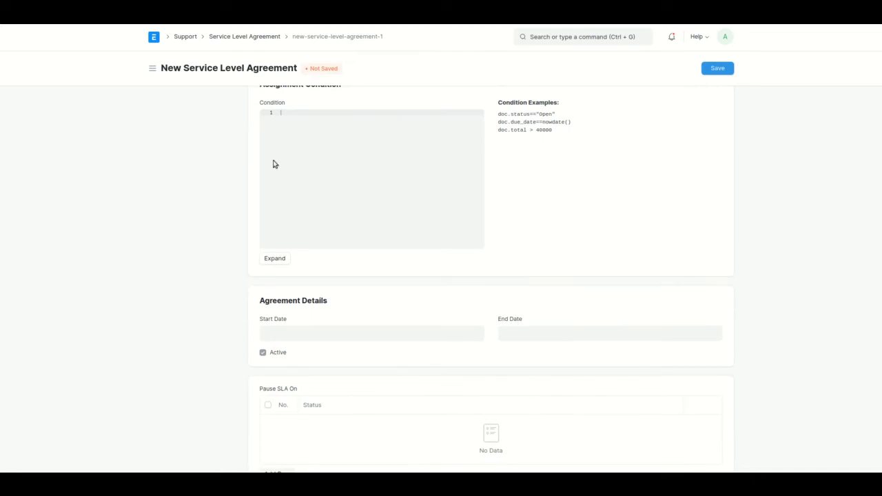
pyautogui.scroll(-2, 197, 309)
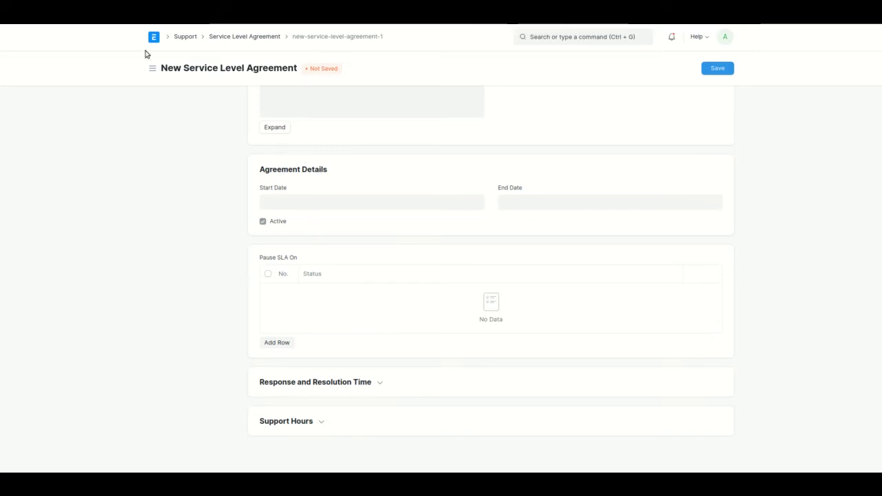
pyautogui.click(296, 204)
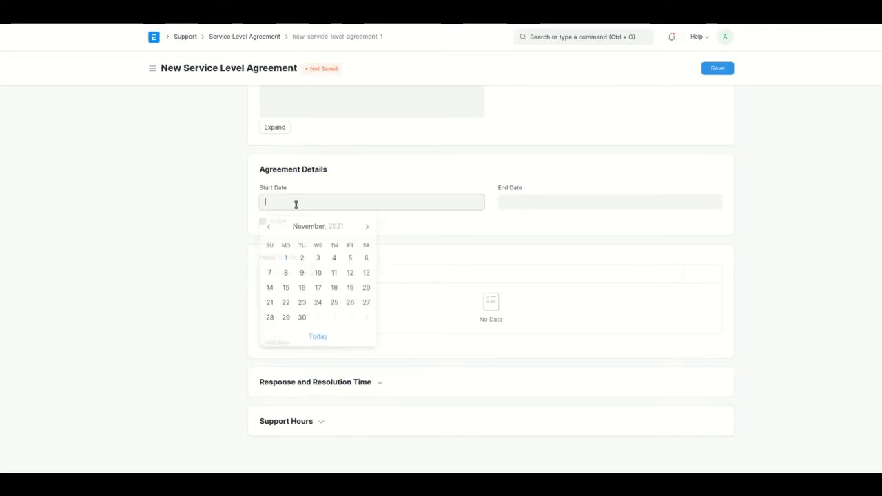
pyautogui.click(286, 262)
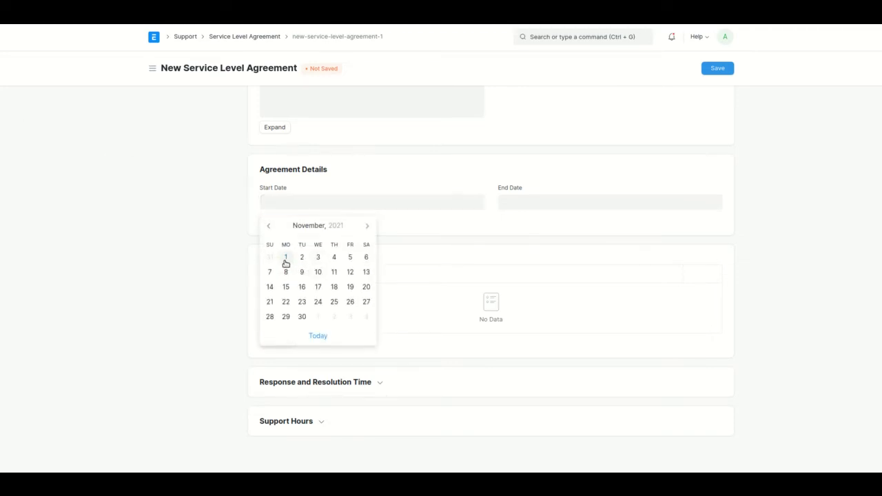
pyautogui.click(569, 202)
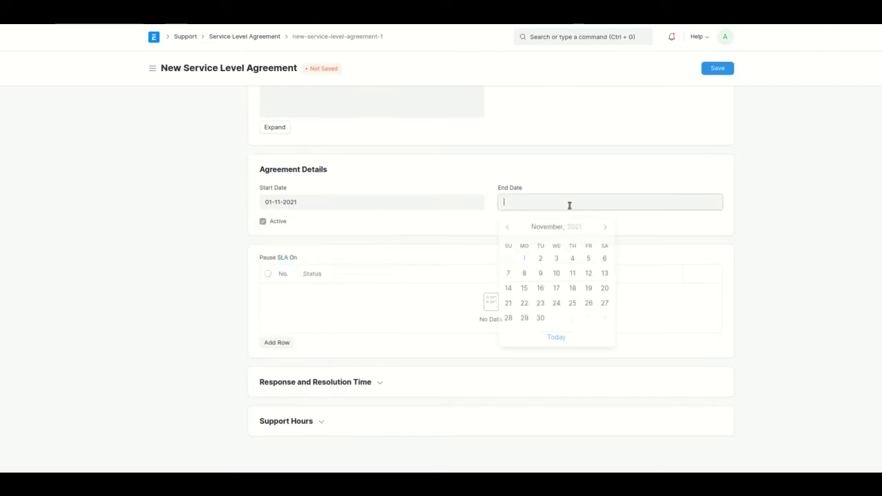
pyautogui.click(605, 227)
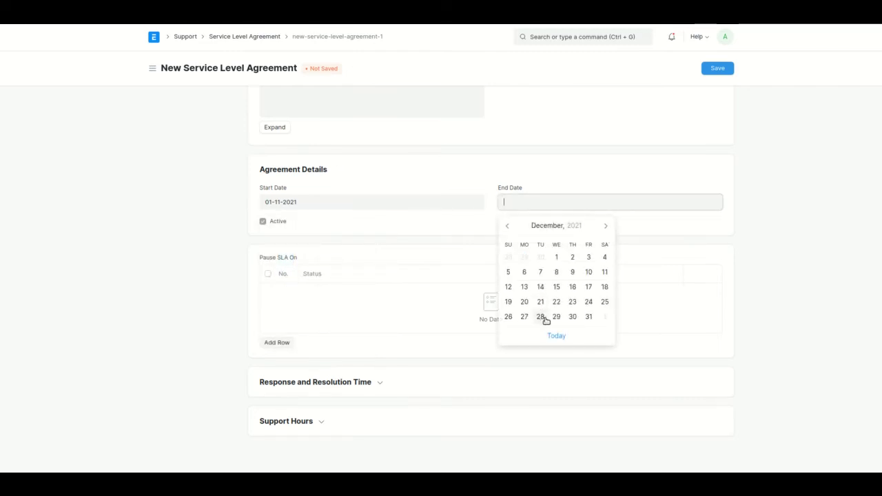
pyautogui.click(587, 317)
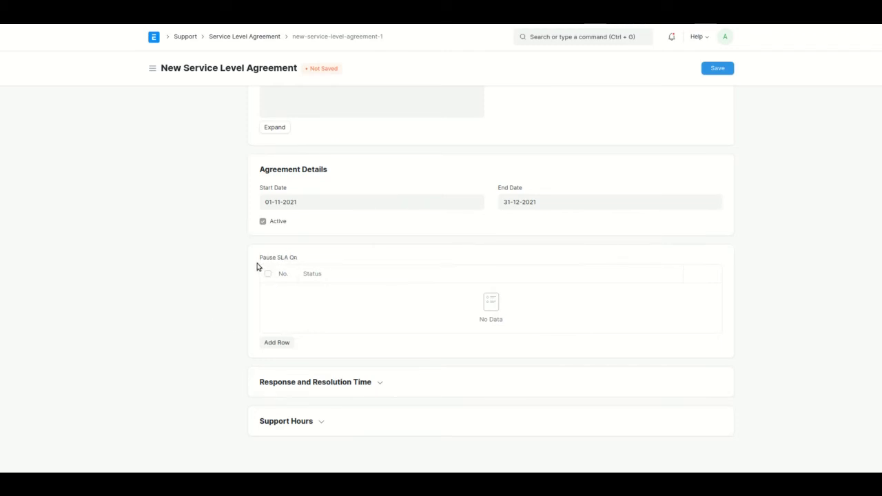
# Add an empty Pause SLA On row and a first priority row set to Low
pyautogui.click(286, 343)
pyautogui.click(318, 328)
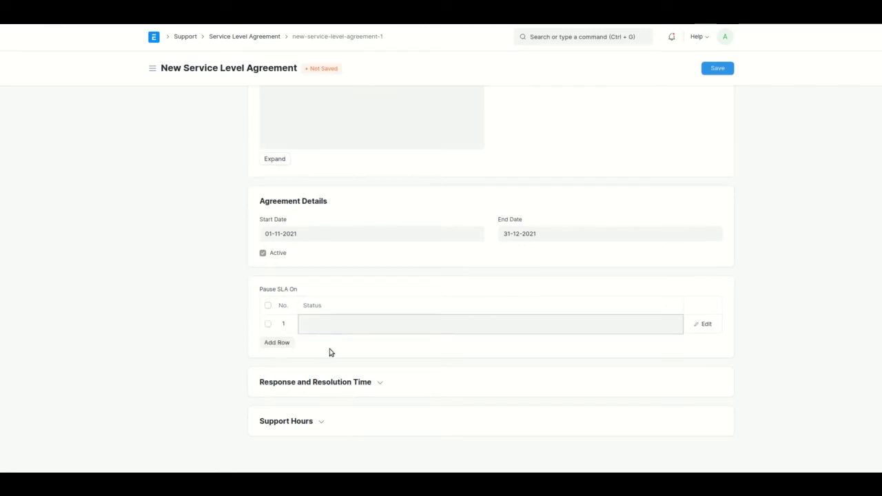
pyautogui.click(358, 384)
pyautogui.scroll(-1, 286, 360)
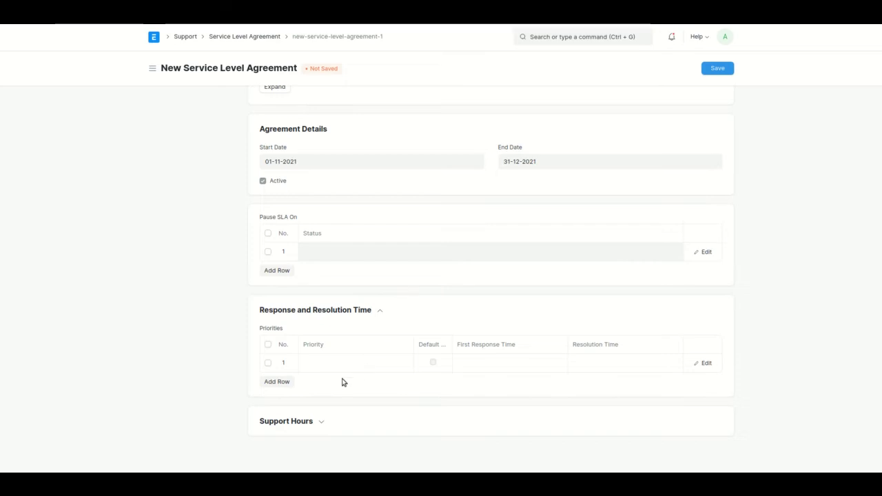
pyautogui.click(314, 370)
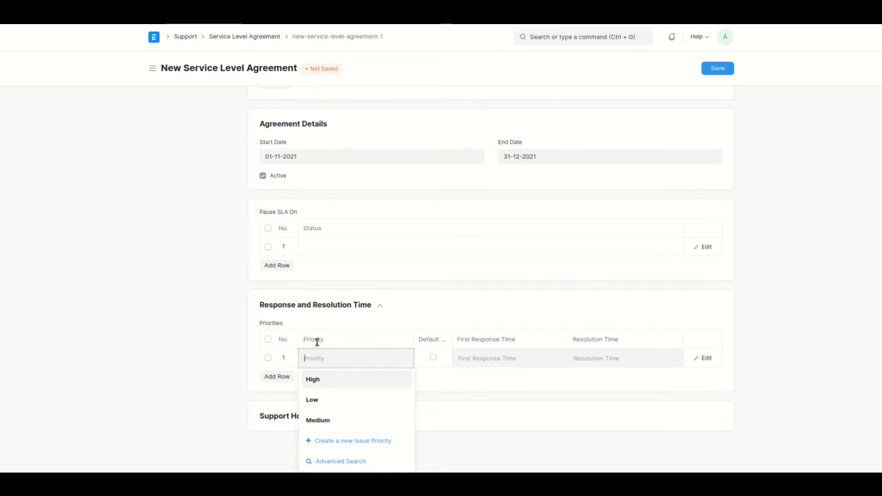
pyautogui.click(351, 401)
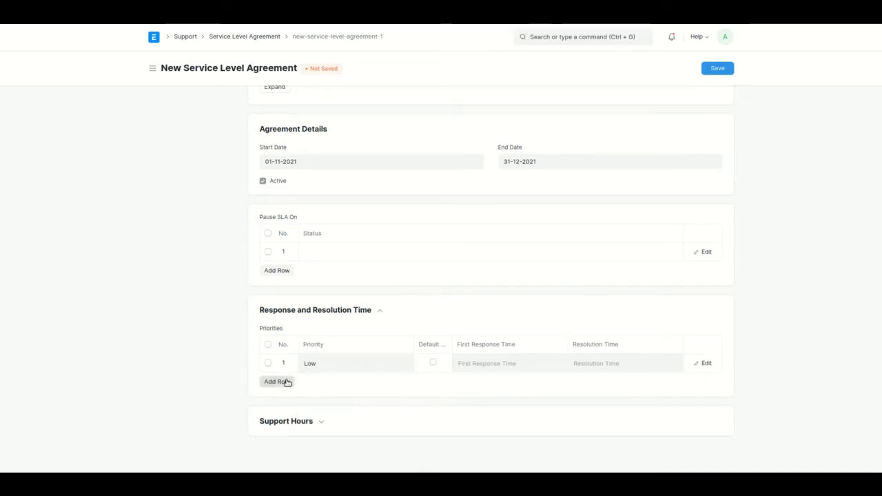
# Add two more priority rows set to High and Medium
pyautogui.click(287, 382)
pyautogui.click(330, 386)
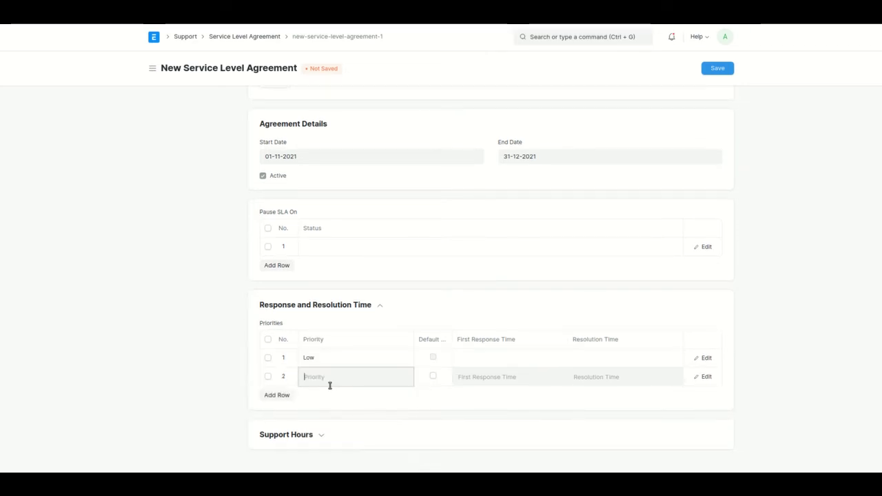
pyautogui.write('Hi')
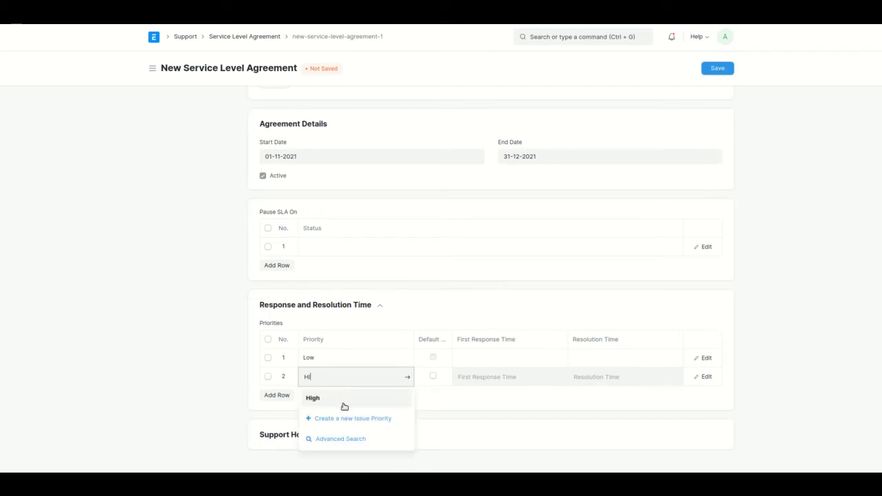
pyautogui.click(341, 403)
pyautogui.click(277, 395)
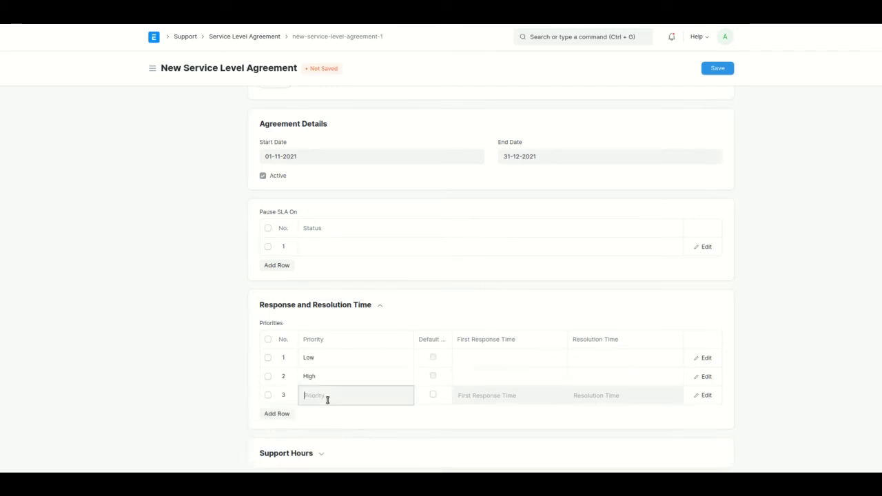
pyautogui.write('Med')
pyautogui.click(348, 413)
# Set the Low priority's first response time to 6 hours
pyautogui.click(466, 358)
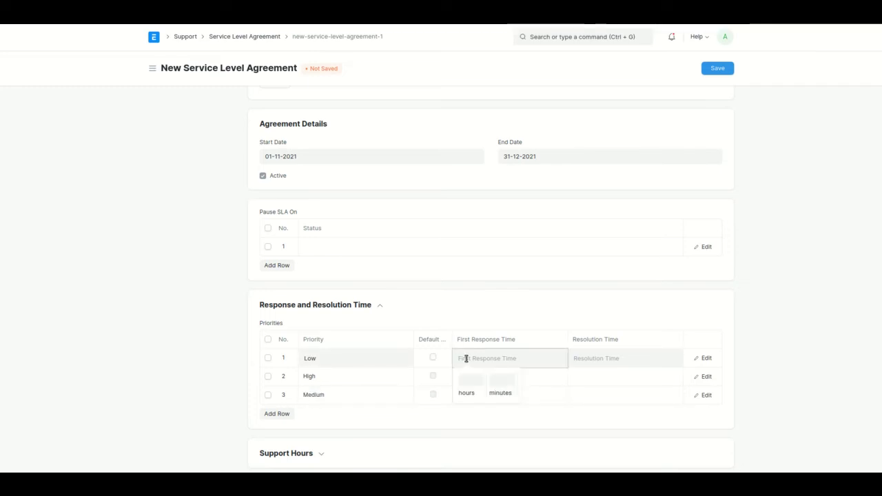
pyautogui.click(468, 378)
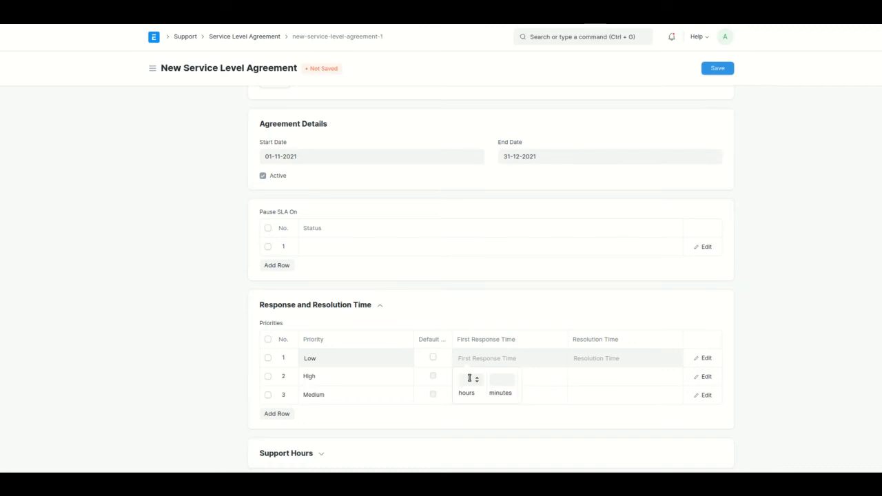
pyautogui.write('6')
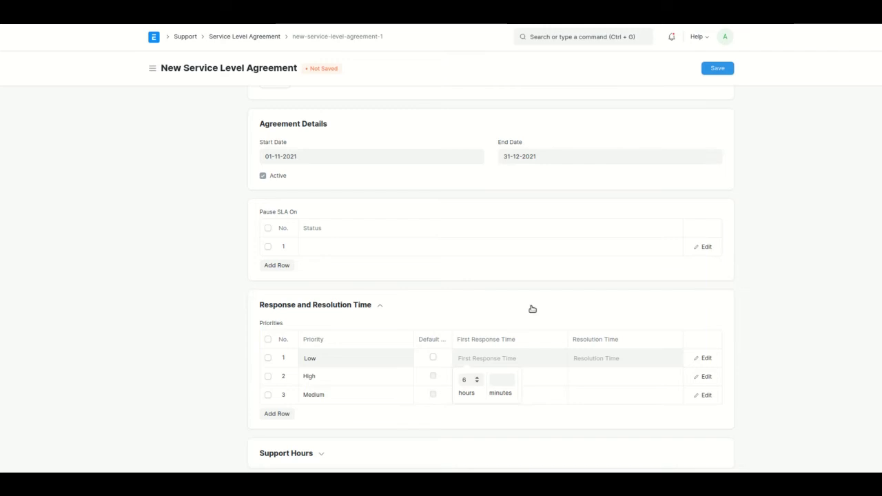
pyautogui.click(531, 308)
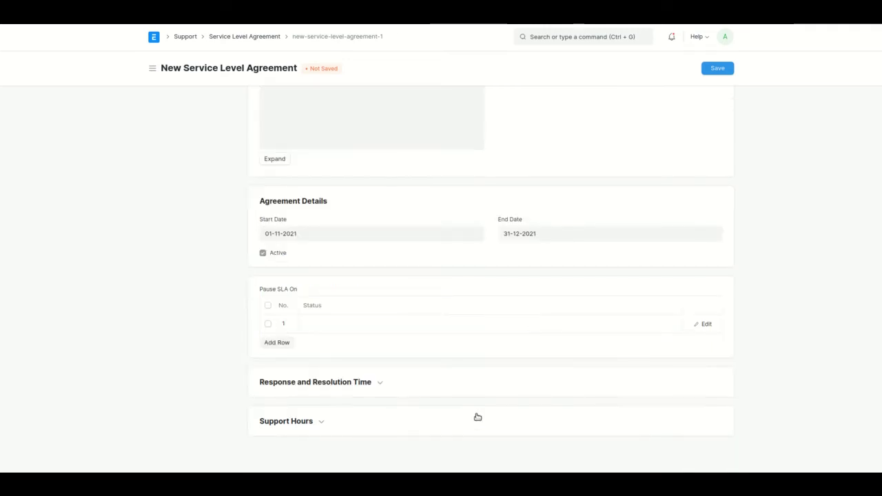
pyautogui.click(307, 381)
pyautogui.scroll(-2, 404, 307)
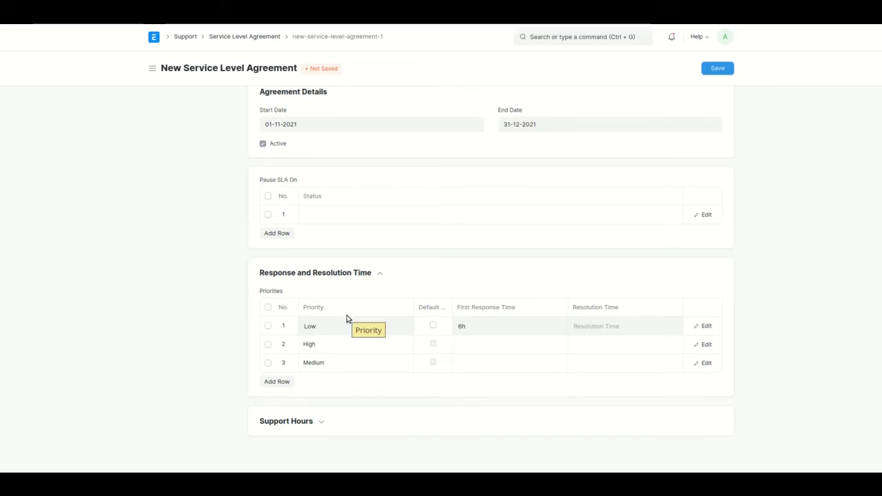
# Set first response times of 2 hours for High and 4 hours for Medium
pyautogui.click(481, 346)
pyautogui.click(463, 369)
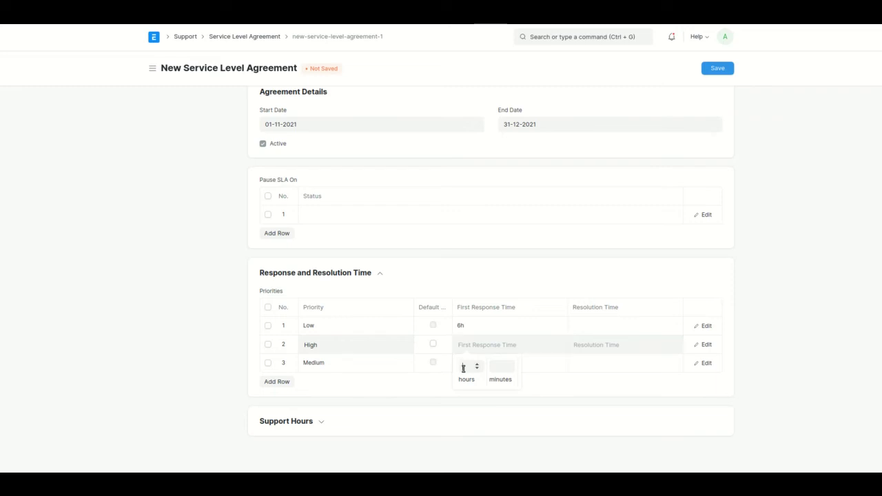
pyautogui.write('2')
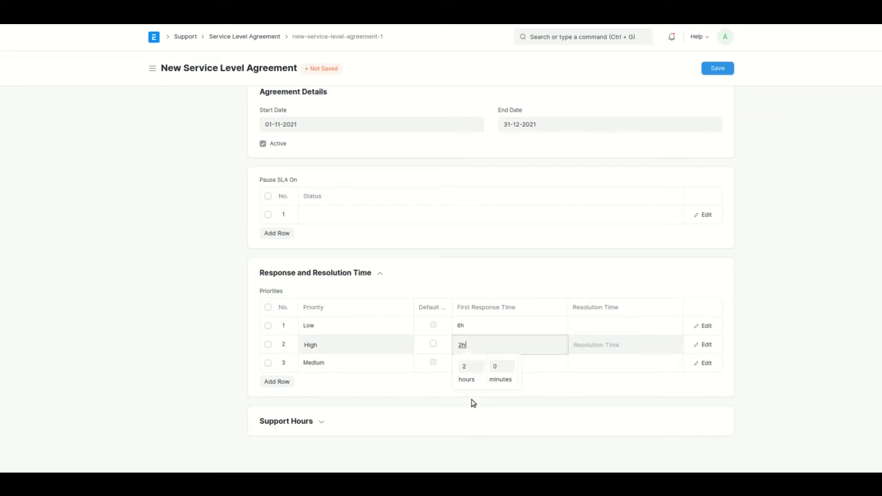
pyautogui.click(461, 366)
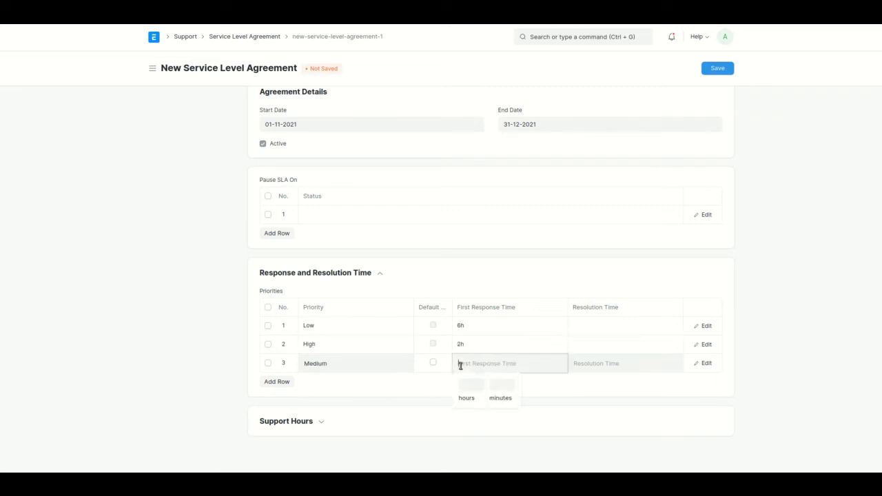
pyautogui.click(472, 387)
pyautogui.write('4h')
pyautogui.click(443, 411)
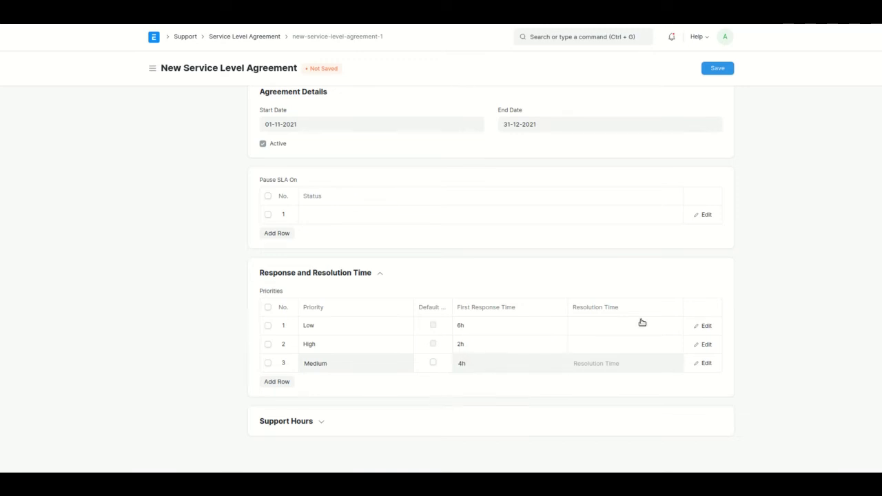
# Set resolution times of 8h, 3h and 6h for Low, High and Medium
pyautogui.click(589, 324)
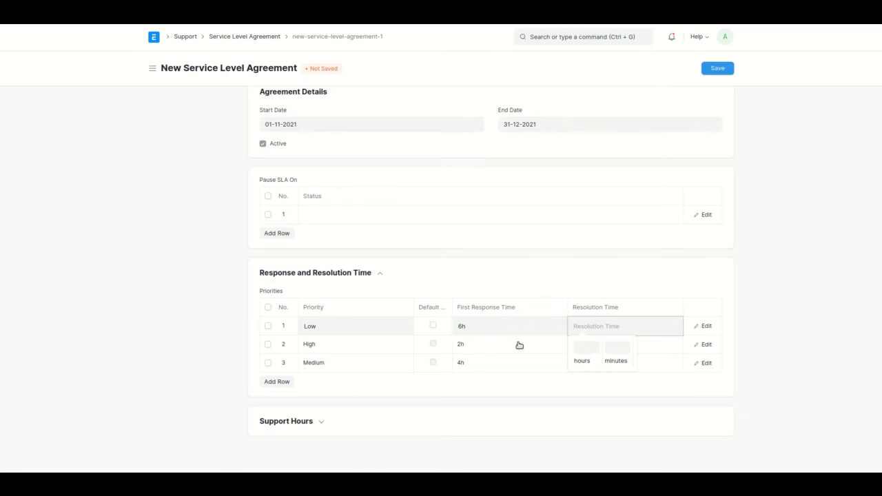
pyautogui.click(583, 347)
pyautogui.write('8')
pyautogui.click(622, 287)
pyautogui.click(582, 344)
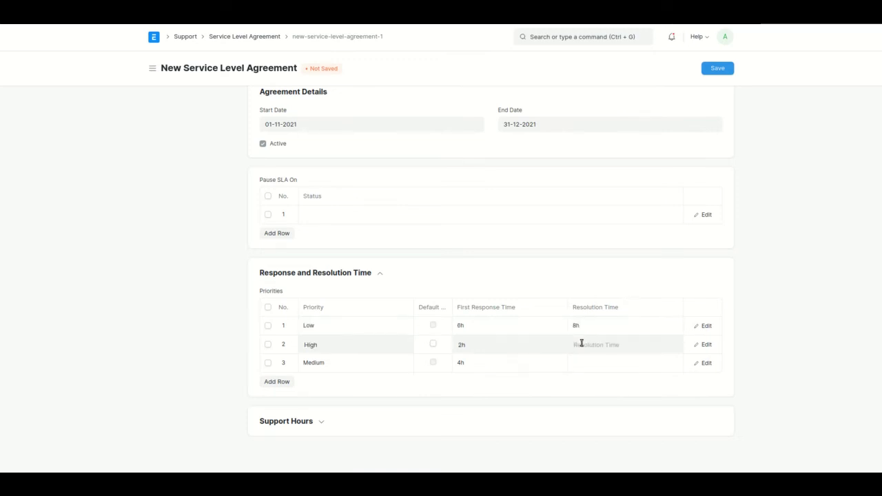
pyautogui.click(581, 366)
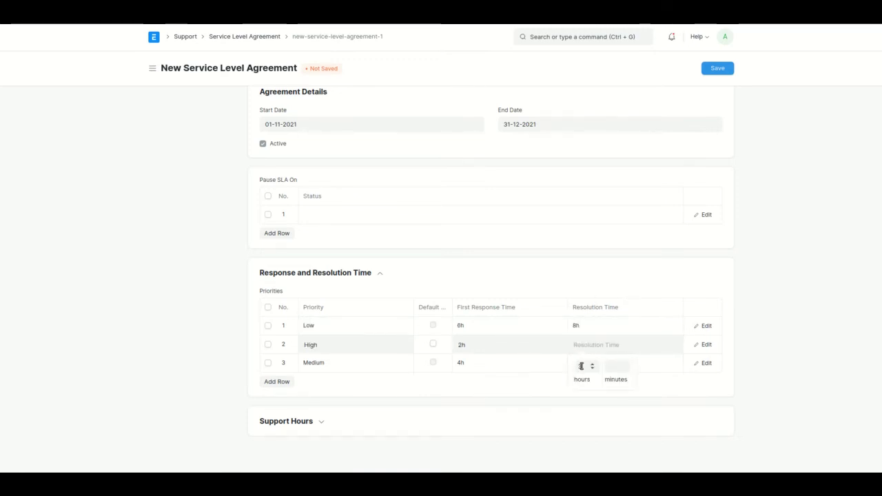
pyautogui.write('3h')
pyautogui.doubleClick(542, 397)
pyautogui.click(585, 365)
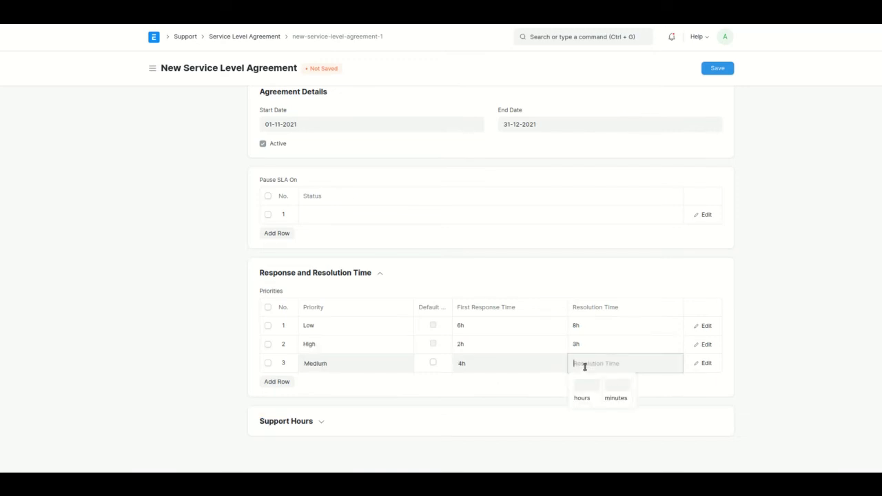
pyautogui.click(586, 383)
pyautogui.write('6h')
pyautogui.click(327, 417)
# Add a second support hours row with Tuesday as its workday
pyautogui.scroll(-1, 305, 417)
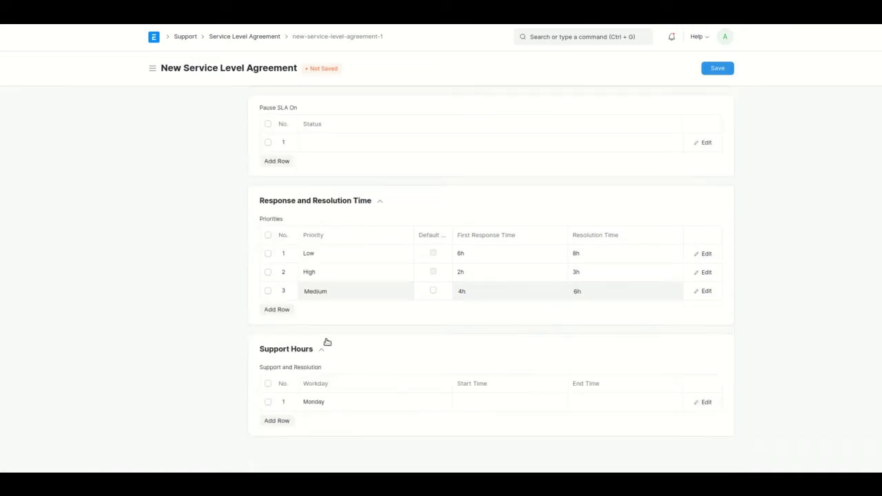
pyautogui.click(276, 419)
pyautogui.click(321, 420)
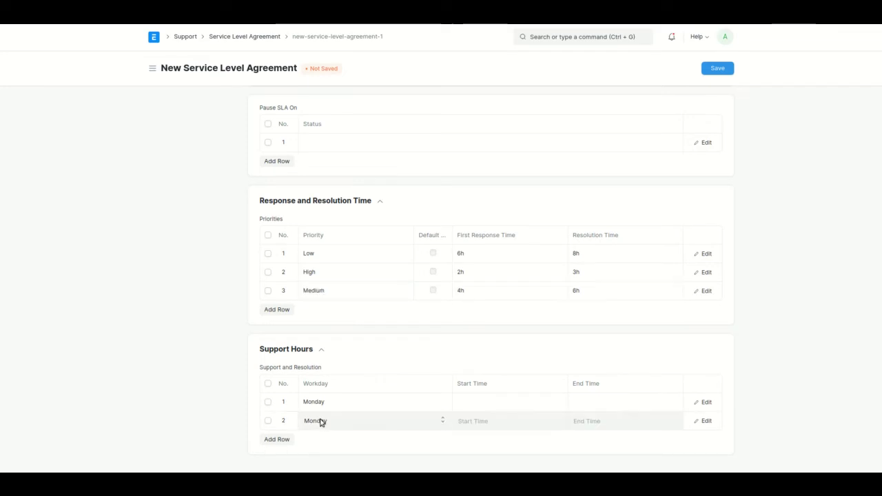
pyautogui.click(320, 422)
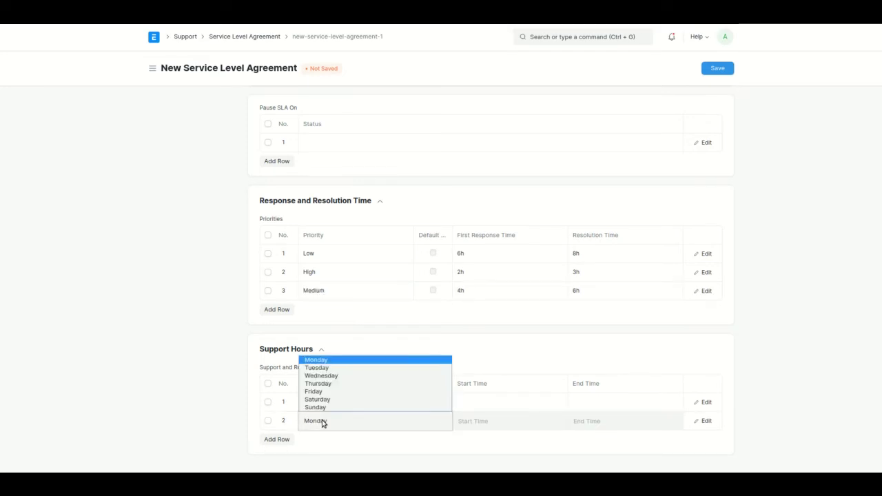
pyautogui.click(316, 371)
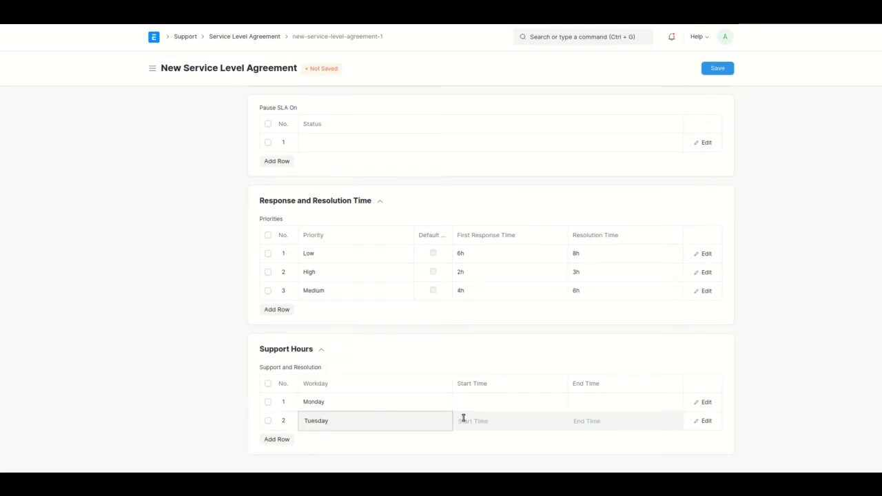
# Set Monday's hours to 00:37:41–23:37:41 and delete the Tuesday row
pyautogui.click(463, 417)
pyautogui.click(502, 399)
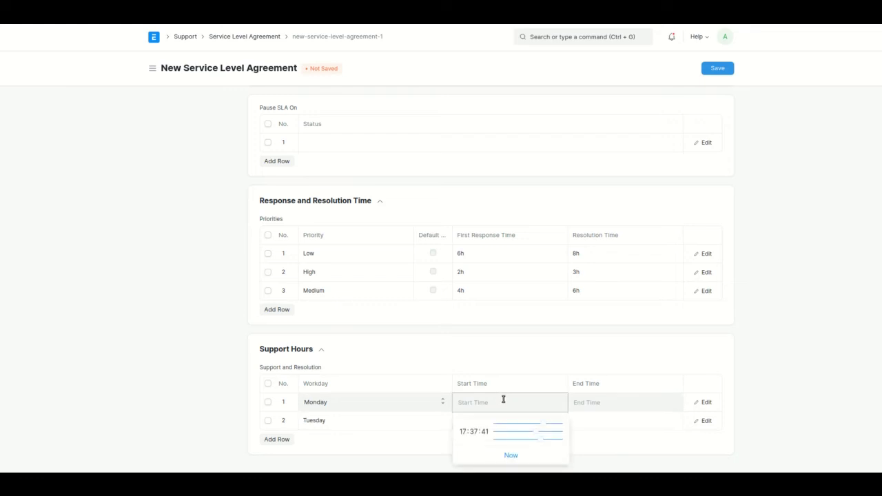
pyautogui.click(542, 427)
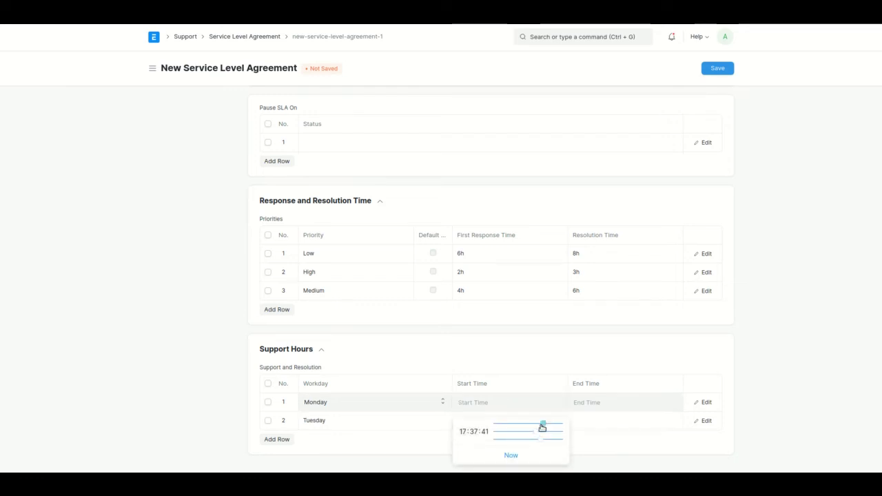
pyautogui.moveTo(542, 427); pyautogui.dragTo(490, 428)
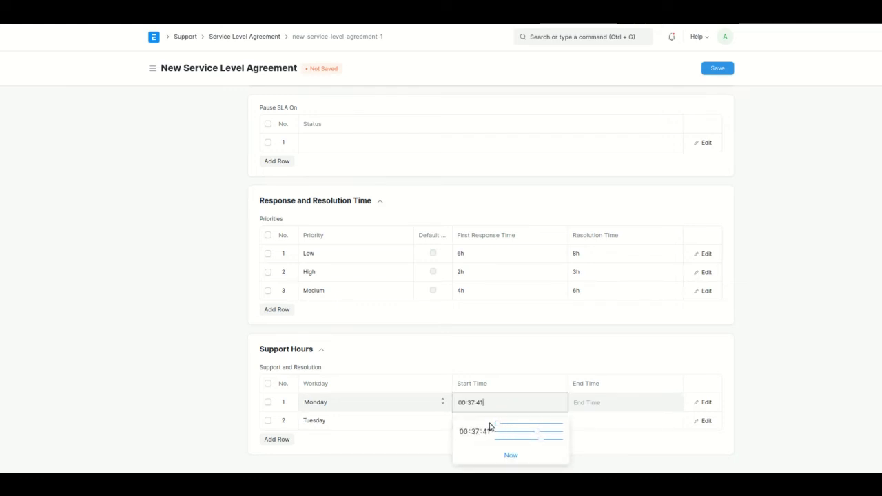
pyautogui.click(593, 407)
pyautogui.moveTo(659, 424); pyautogui.dragTo(677, 427)
pyautogui.click(698, 327)
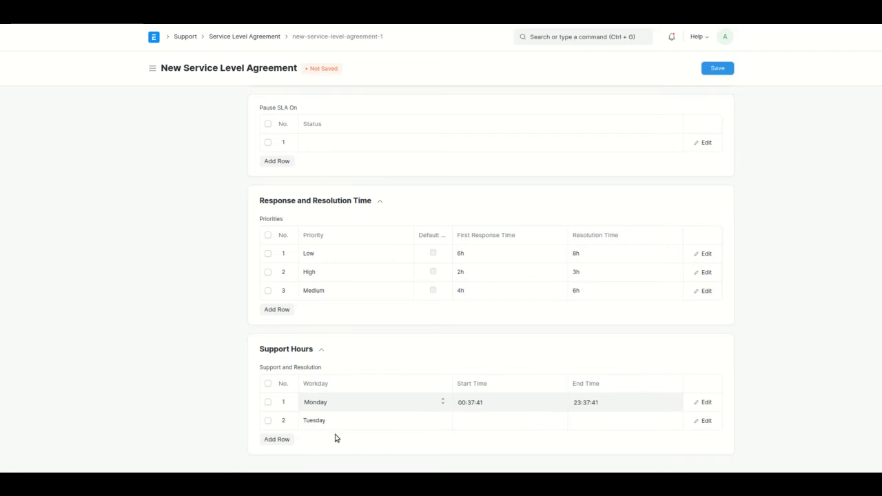
pyautogui.click(268, 422)
pyautogui.click(275, 439)
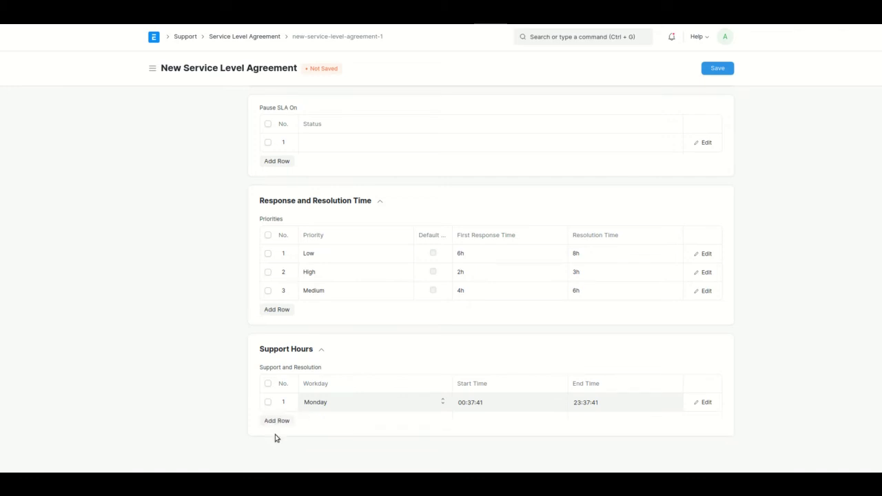
# Dismiss the 'Select a Default Priority' warning from saving and tick Default on the Medium priority row
pyautogui.scroll(15, 382, 308)
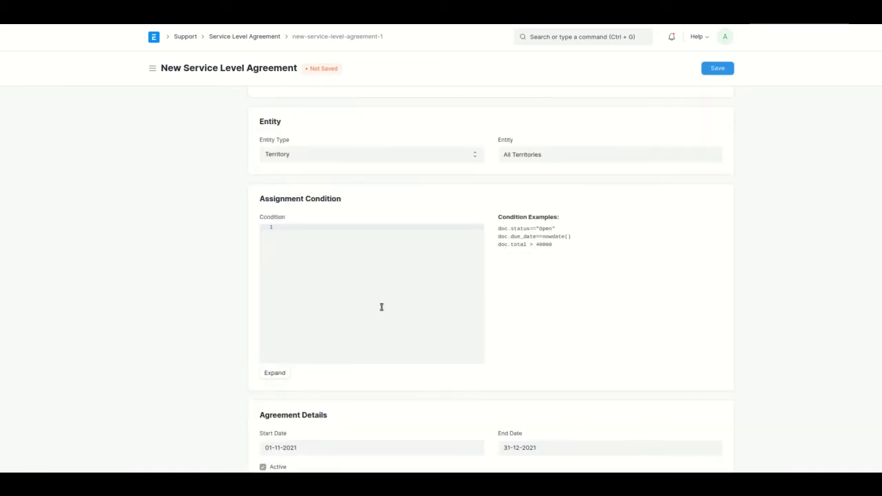
pyautogui.click(718, 69)
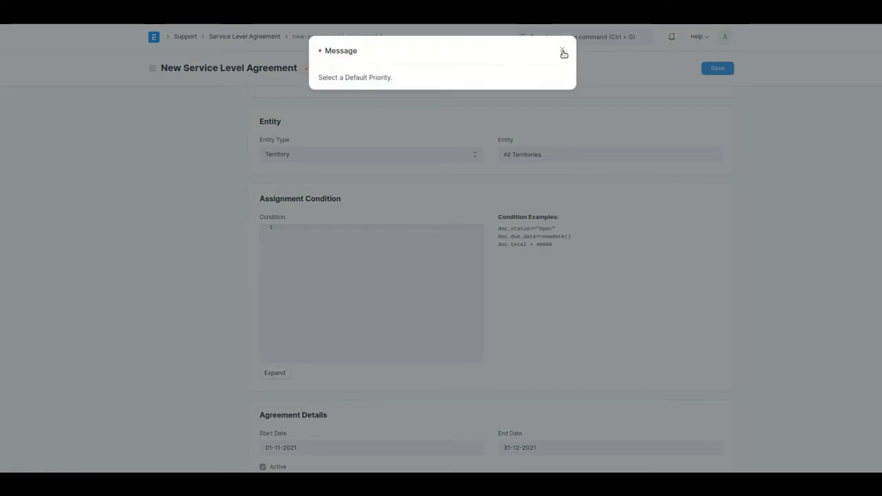
pyautogui.click(563, 51)
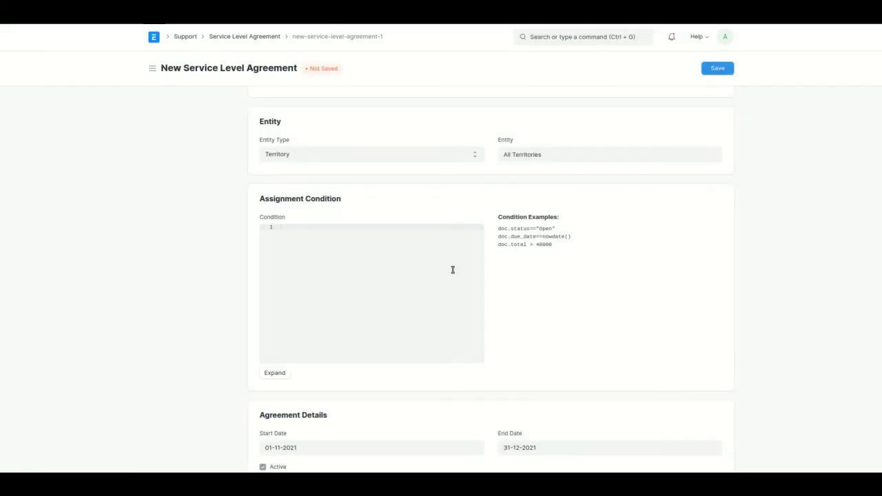
pyautogui.scroll(-5, 453, 269)
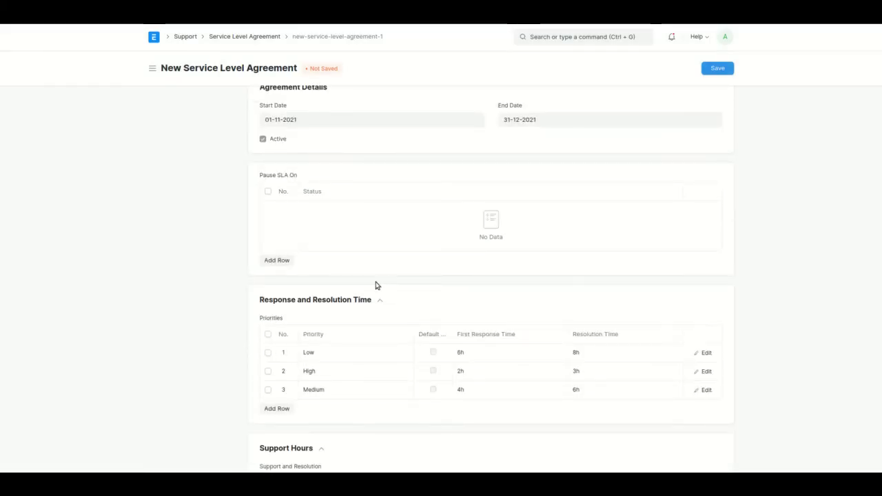
pyautogui.click(435, 390)
pyautogui.click(433, 390)
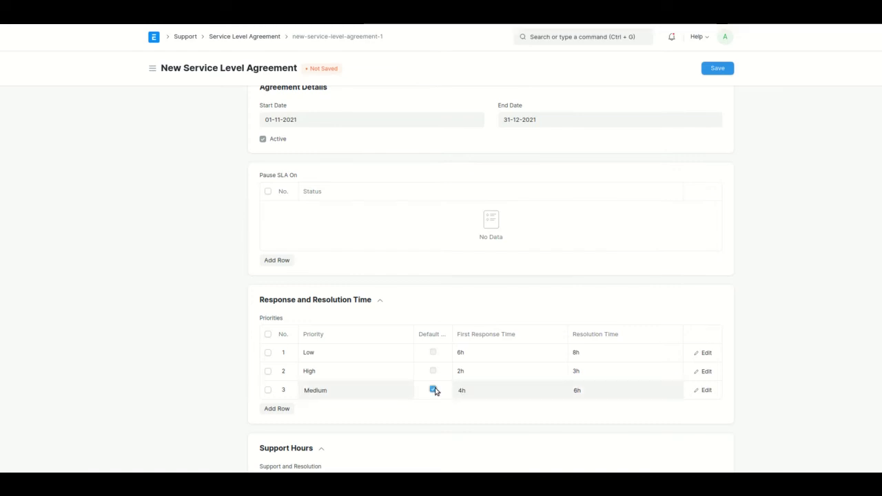
# Save the agreement as SLA-SLA-0150, then add a Pause SLA On row and inspect its editor
pyautogui.click(727, 68)
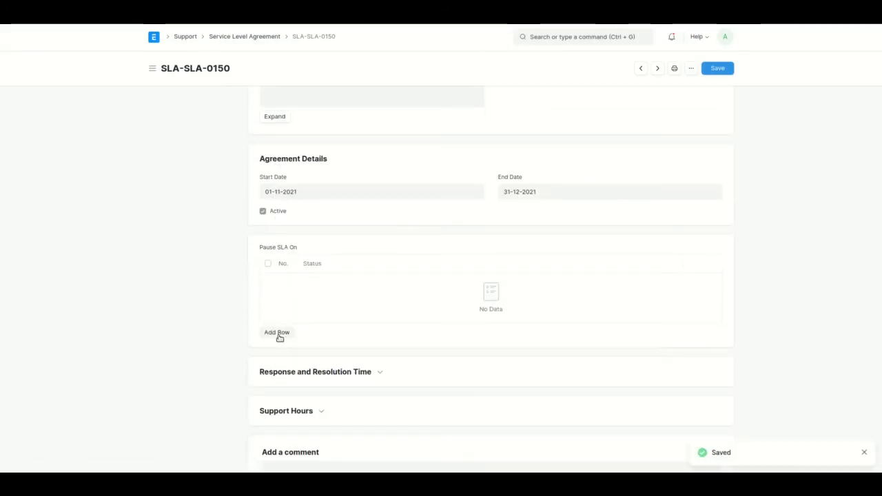
pyautogui.click(280, 333)
pyautogui.scroll(-2, 334, 276)
pyautogui.click(325, 156)
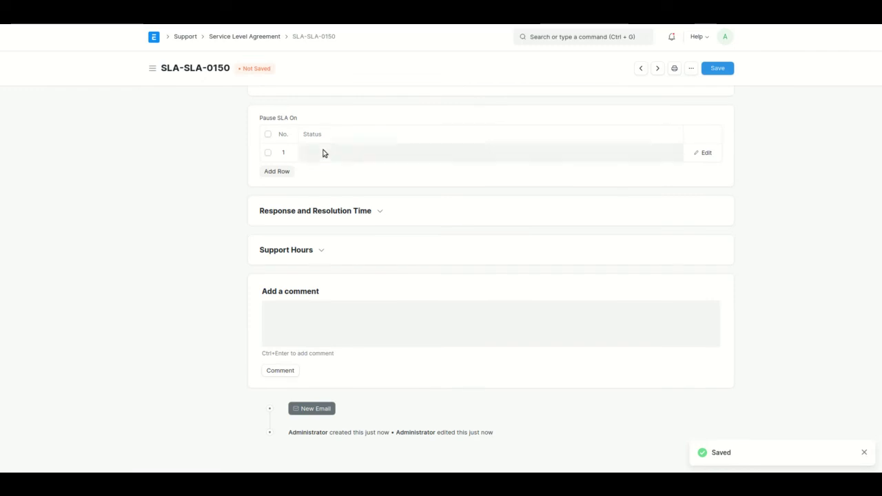
pyautogui.scroll(3, 317, 199)
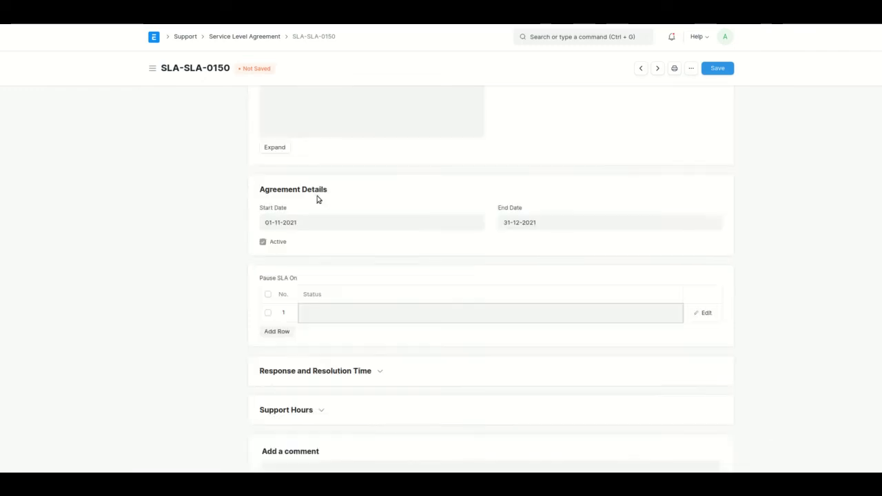
pyautogui.click(698, 384)
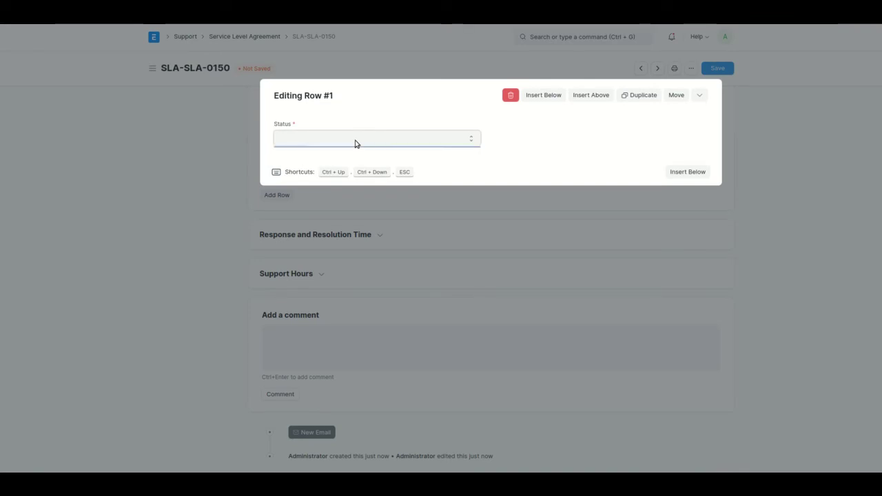
pyautogui.click(182, 213)
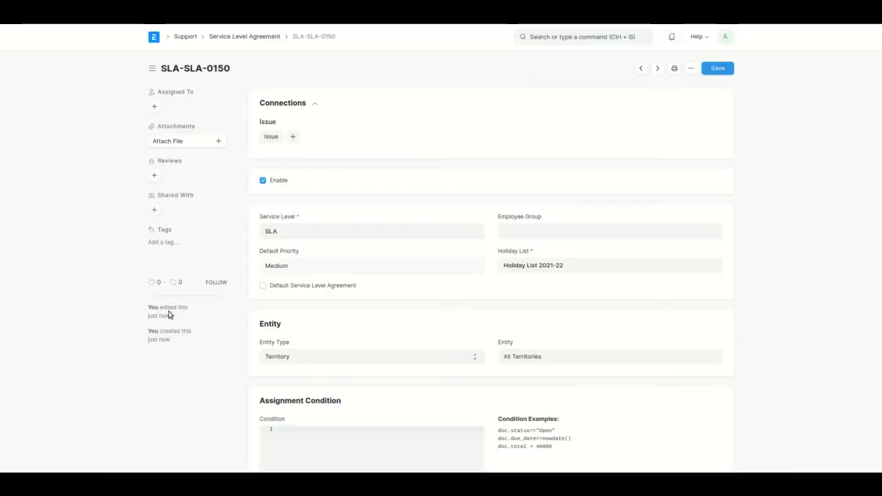
pyautogui.scroll(-7, 168, 342)
# Add a Pause SLA On row with status On Hold and save SLA-SLA-0150
pyautogui.click(287, 301)
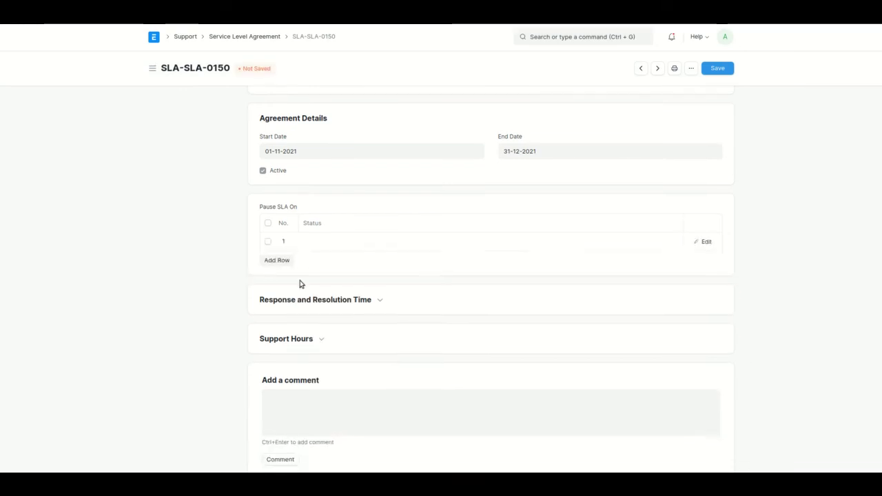
pyautogui.scroll(-1, 300, 284)
pyautogui.click(313, 156)
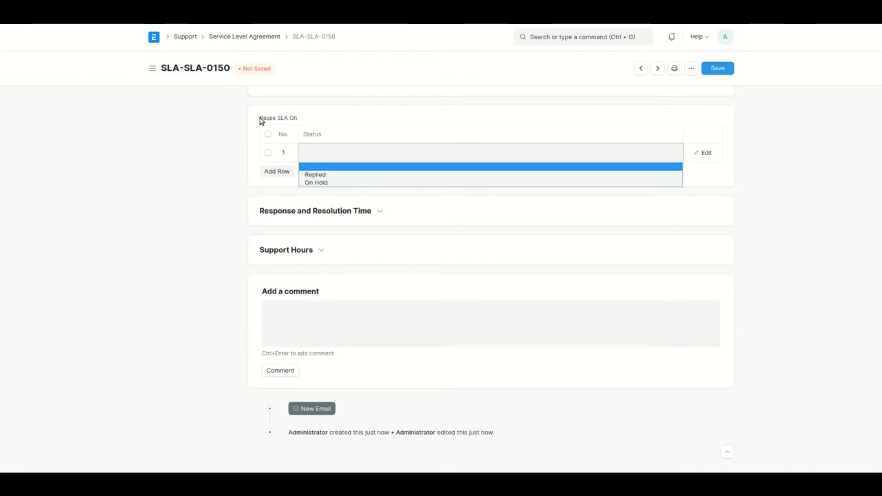
pyautogui.click(334, 185)
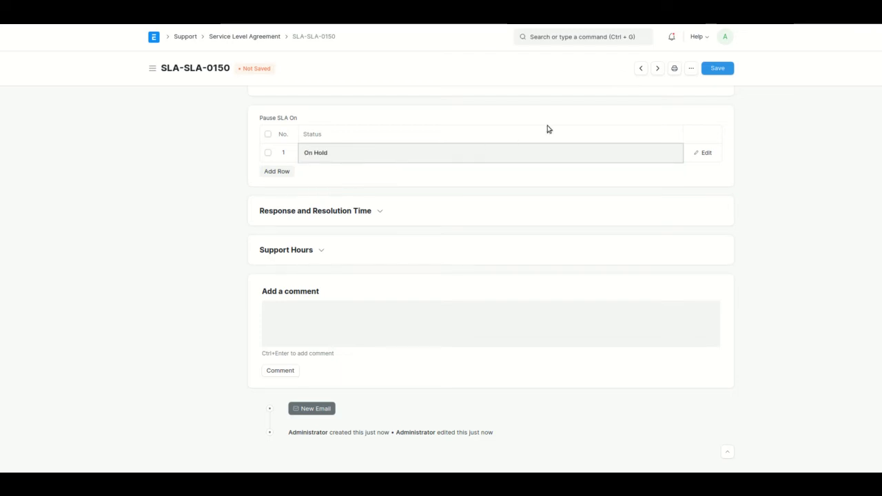
pyautogui.click(722, 72)
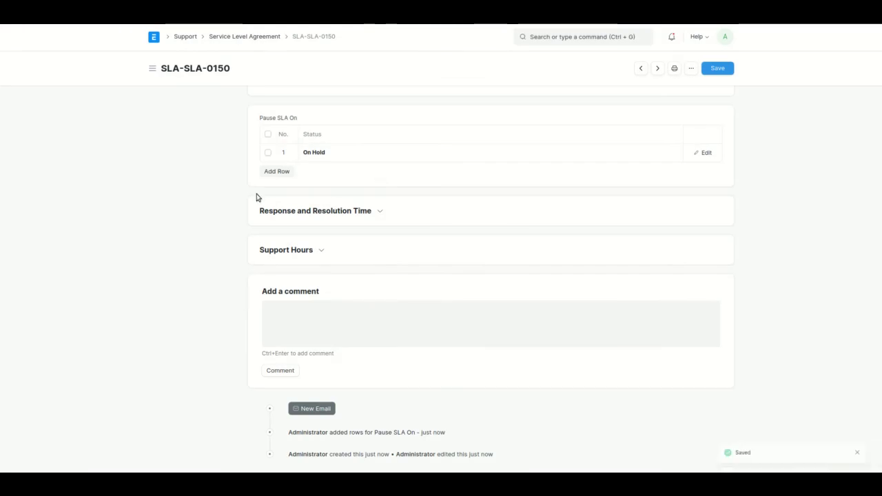
# Tick Default Service Level Agreement, save, and dismiss the 'default already exists' error
pyautogui.scroll(6, 257, 198)
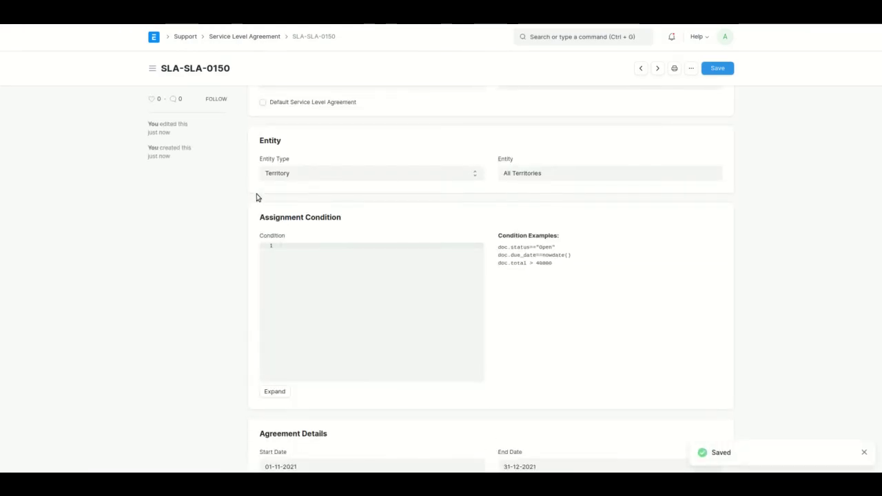
pyautogui.scroll(3, 256, 198)
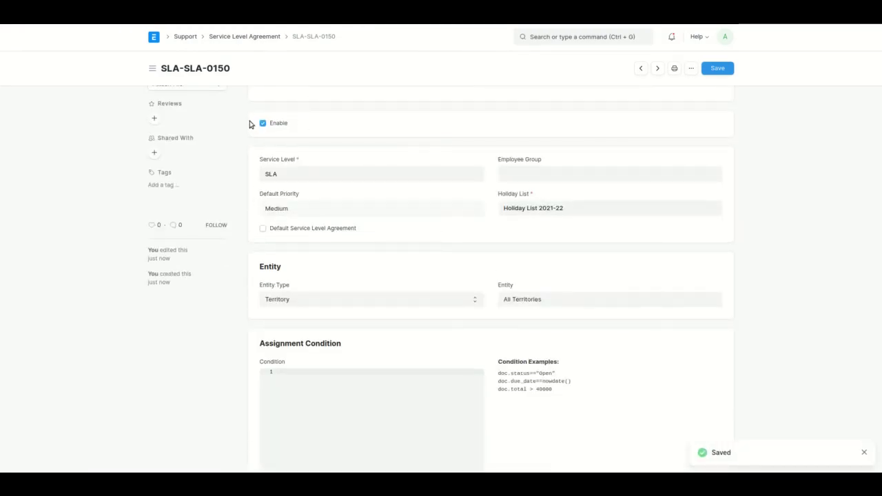
pyautogui.click(264, 229)
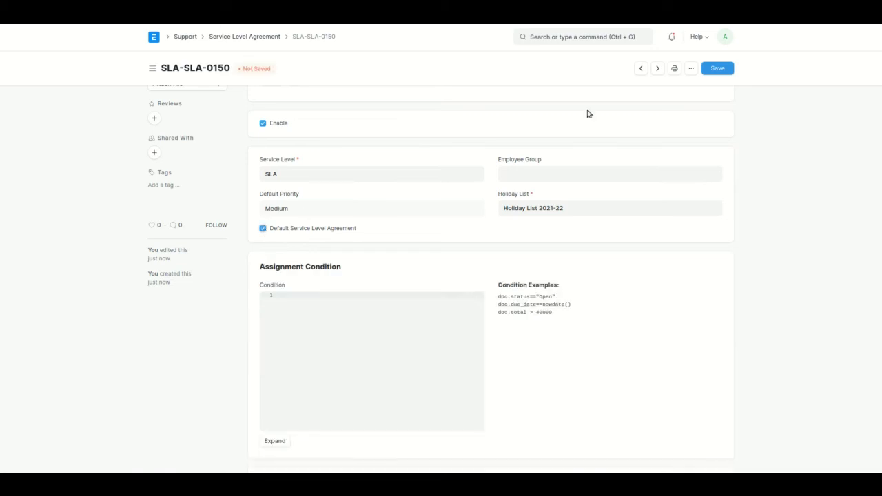
pyautogui.click(717, 73)
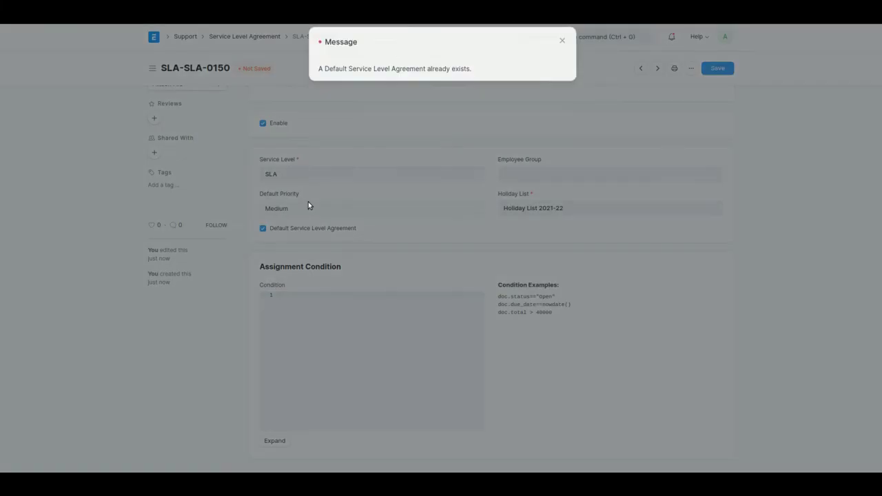
pyautogui.click(563, 52)
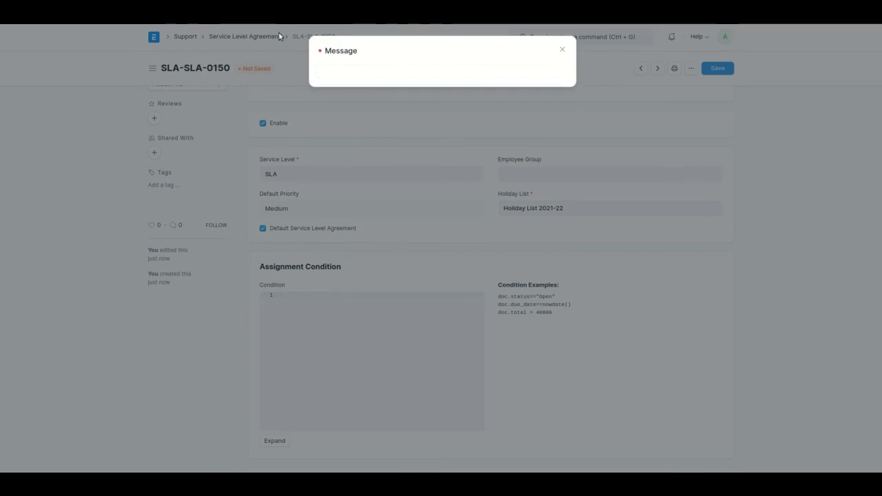
# Untick Default on SLA-Support Settings-0143 and save it
pyautogui.click(241, 37)
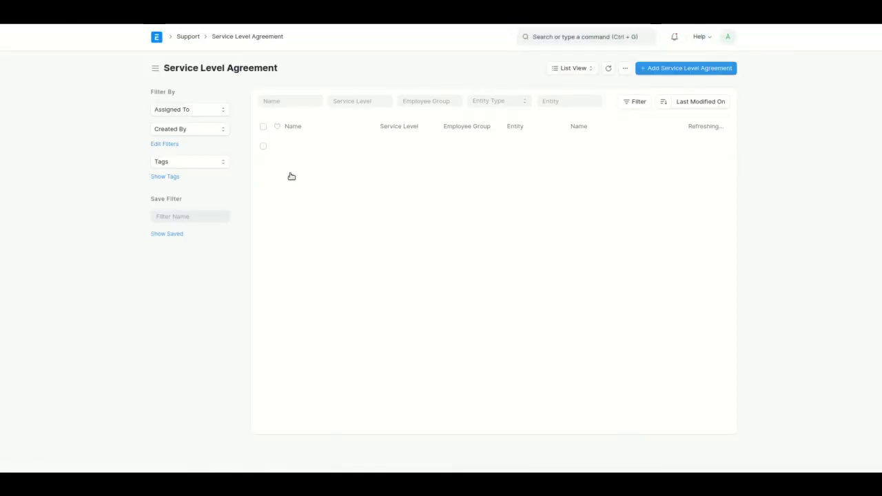
pyautogui.click(308, 172)
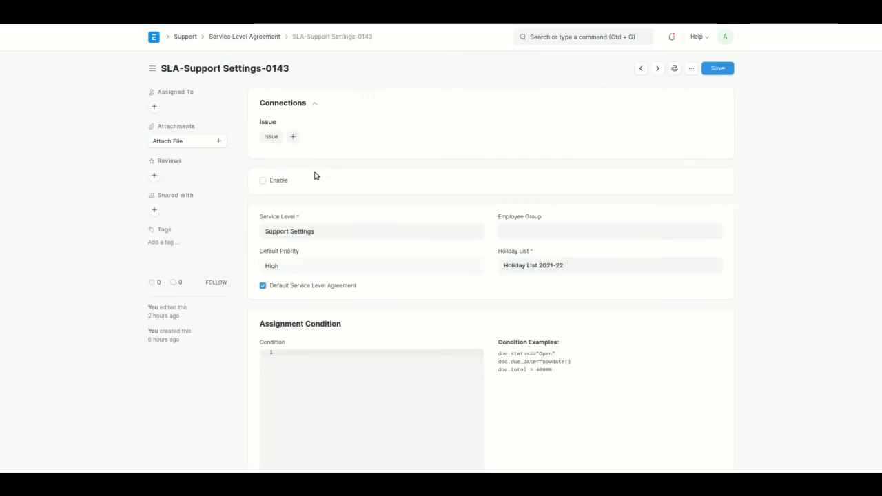
pyautogui.click(271, 286)
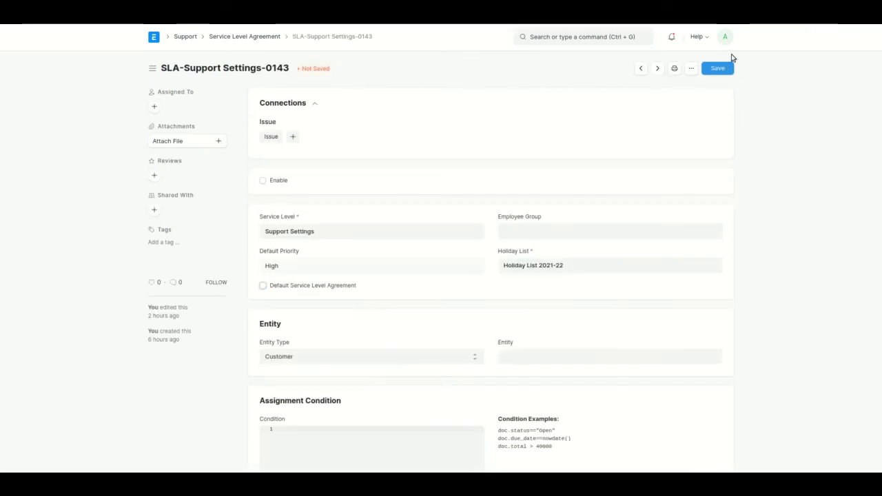
pyautogui.click(723, 71)
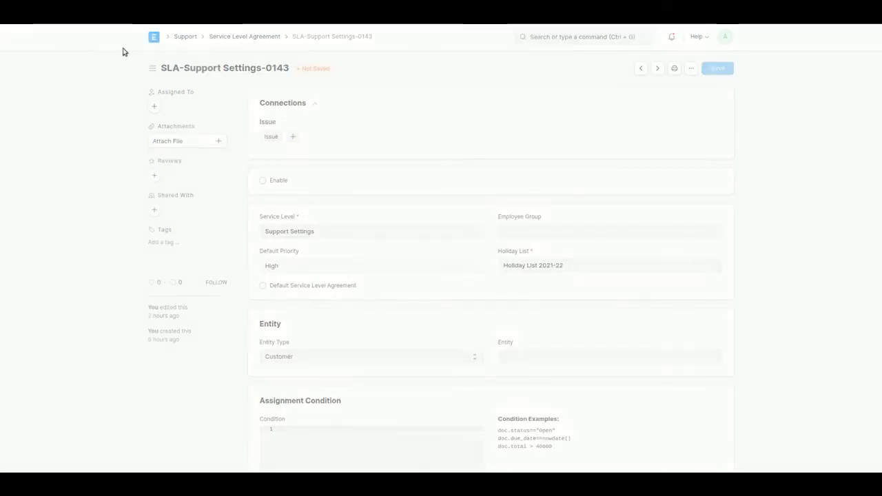
# Save SLA-SLA-0150 as the default and expand its Support Hours and priorities tables
pyautogui.click(23, 26)
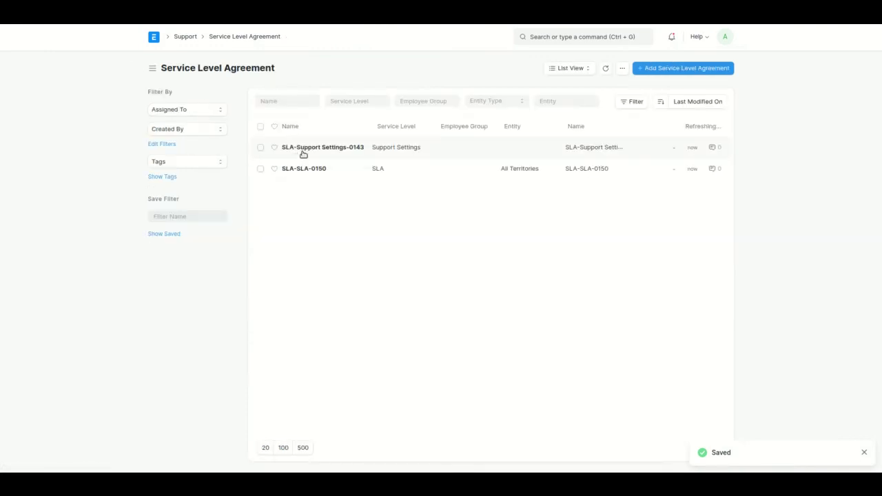
pyautogui.click(315, 170)
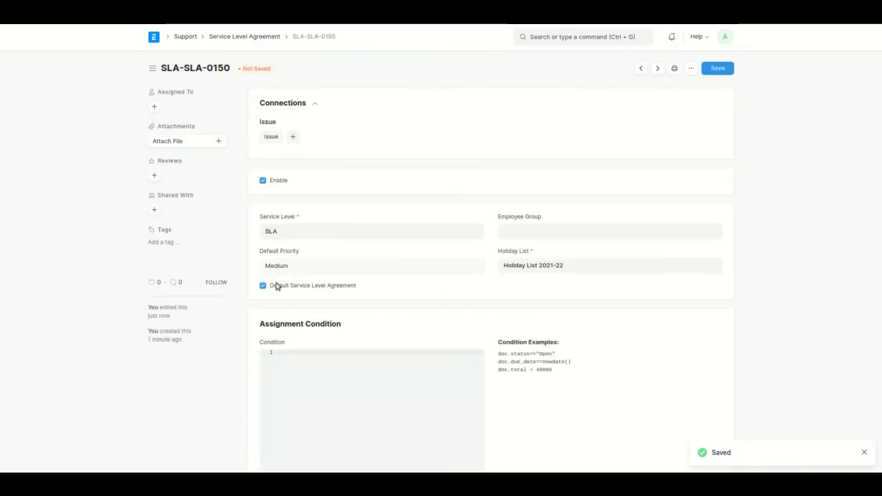
pyautogui.click(715, 75)
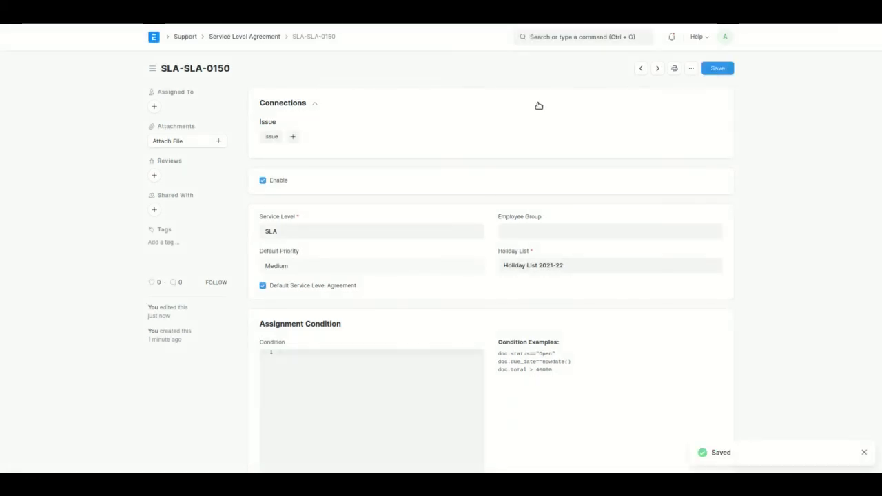
pyautogui.scroll(-10, 516, 217)
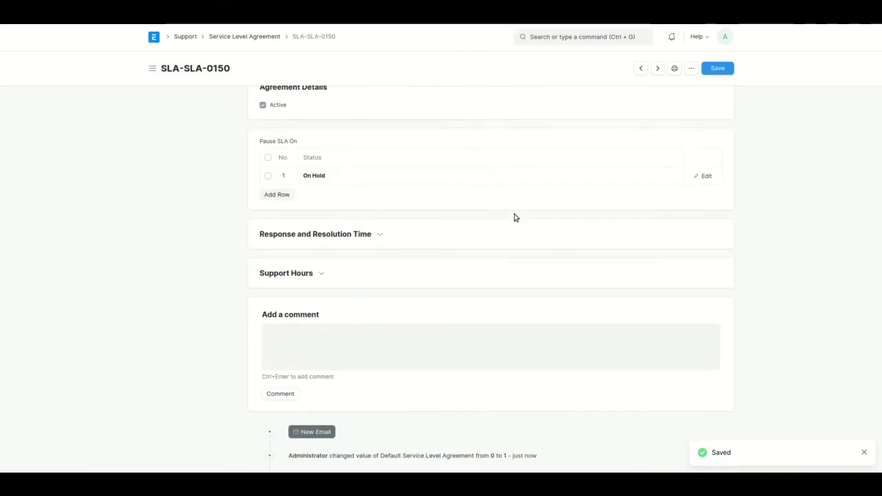
pyautogui.click(326, 201)
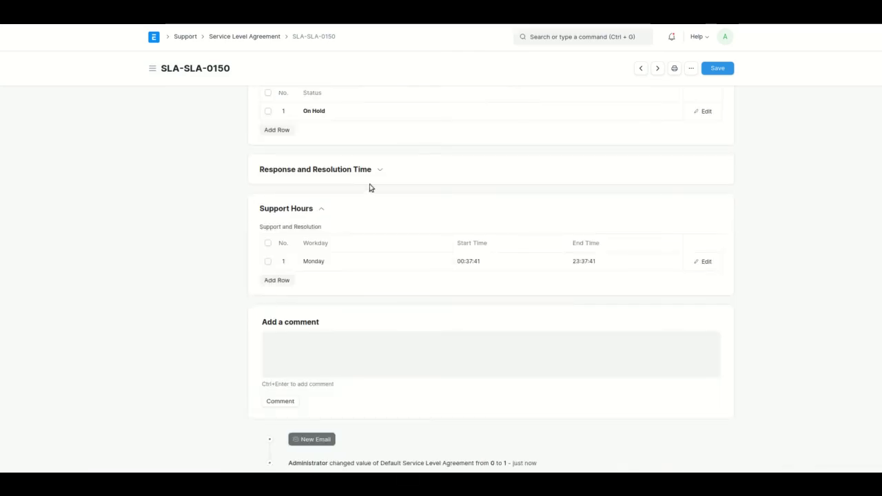
pyautogui.click(345, 175)
pyautogui.hotkey('alt', 'Tab')
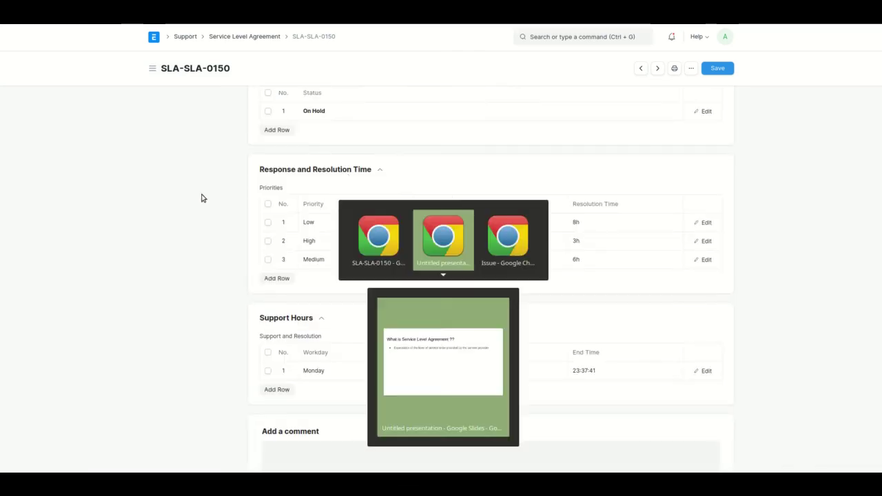
# Submit a new MyPad portal issue with subject 'Subscription not started', then switch back to ERPNext
pyautogui.hotkey('alt', 'Tab')
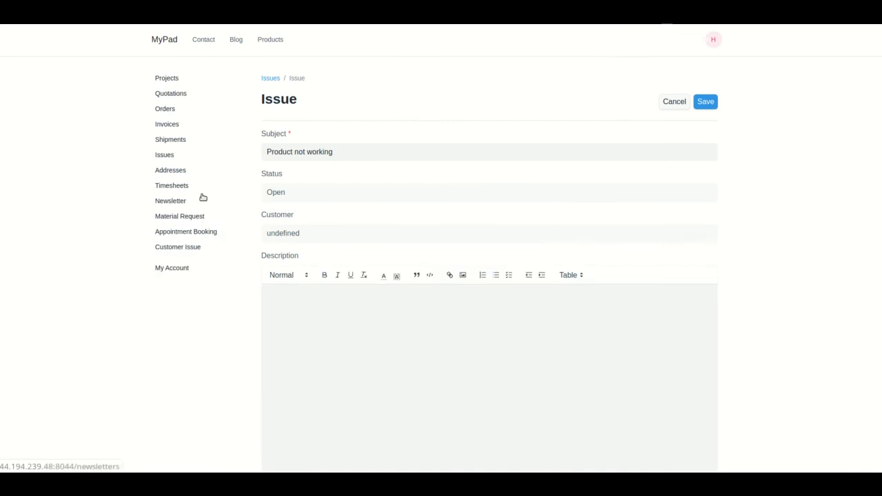
pyautogui.click(271, 78)
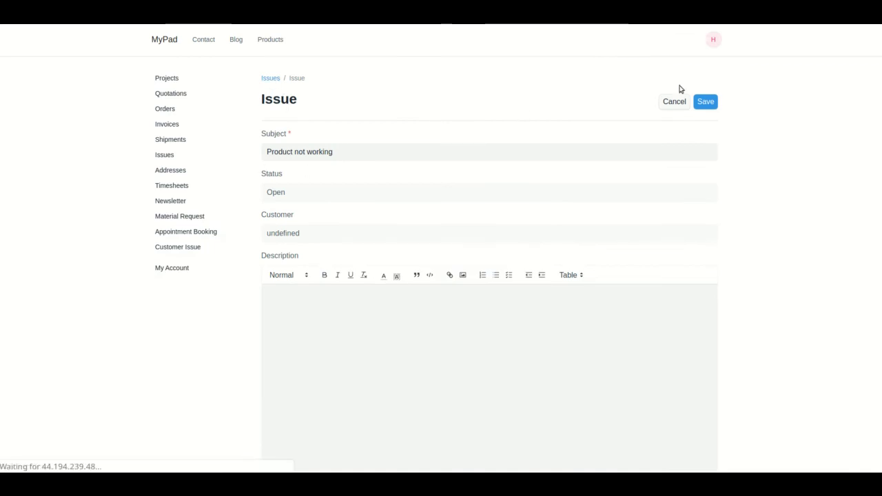
pyautogui.click(711, 84)
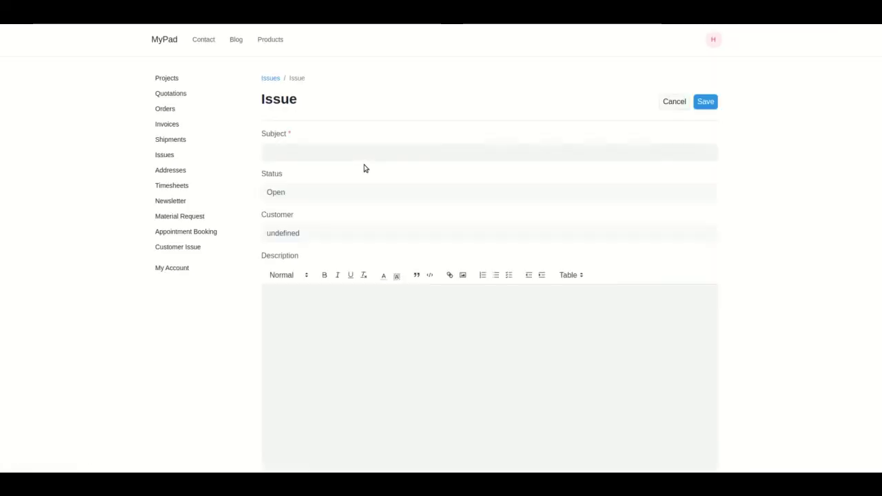
pyautogui.click(293, 151)
pyautogui.write('Subsc')
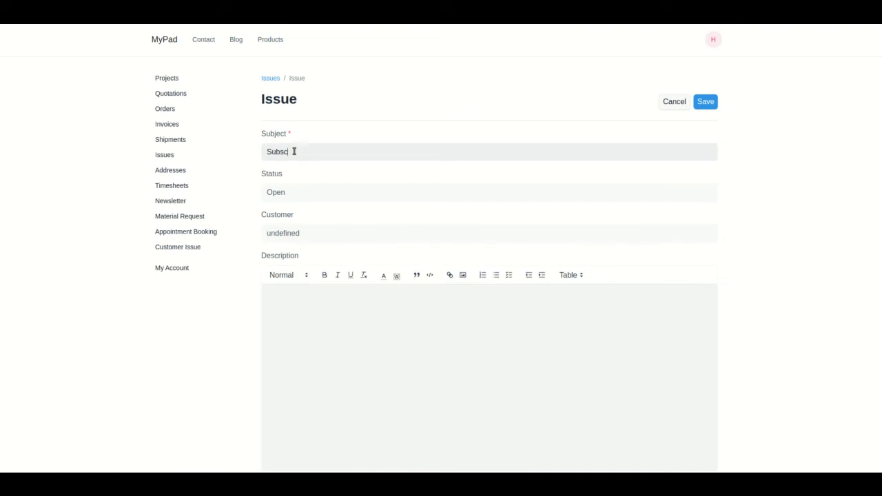
pyautogui.write('ription not starte')
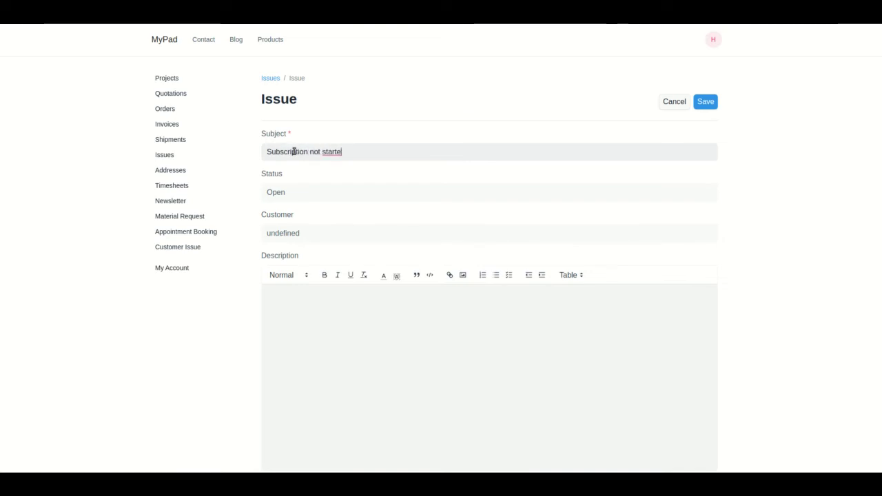
pyautogui.write('d')
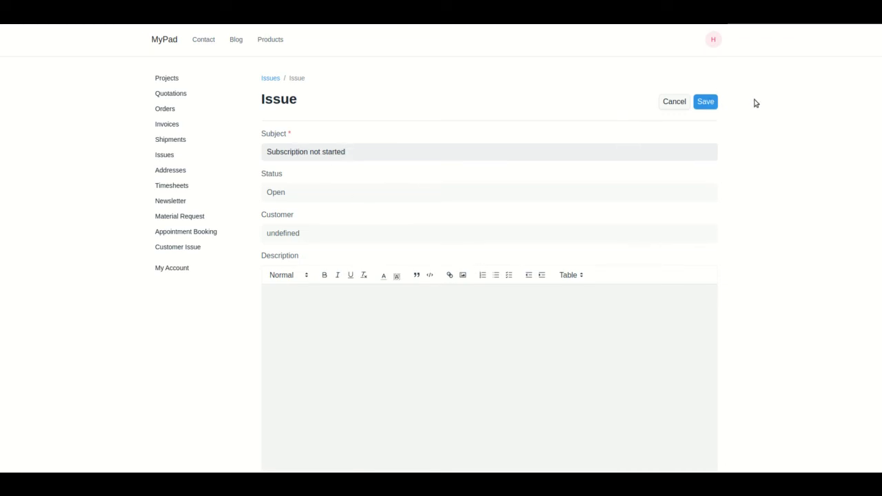
pyautogui.click(710, 102)
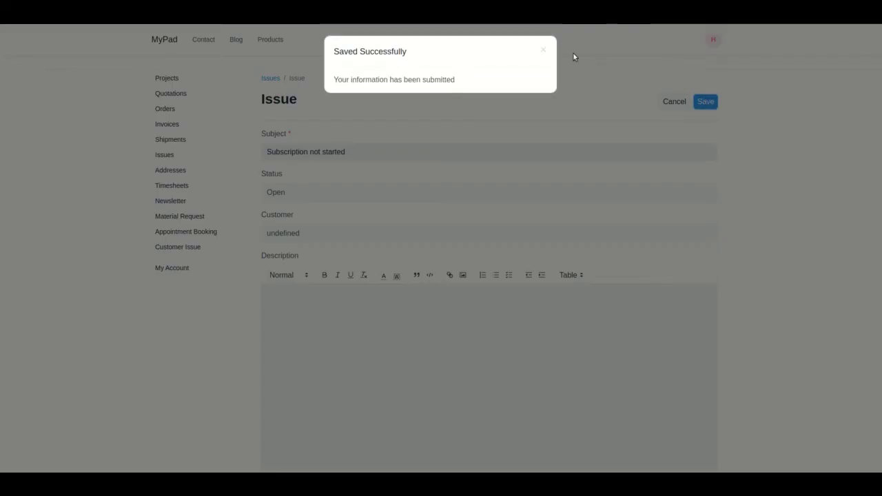
pyautogui.click(544, 49)
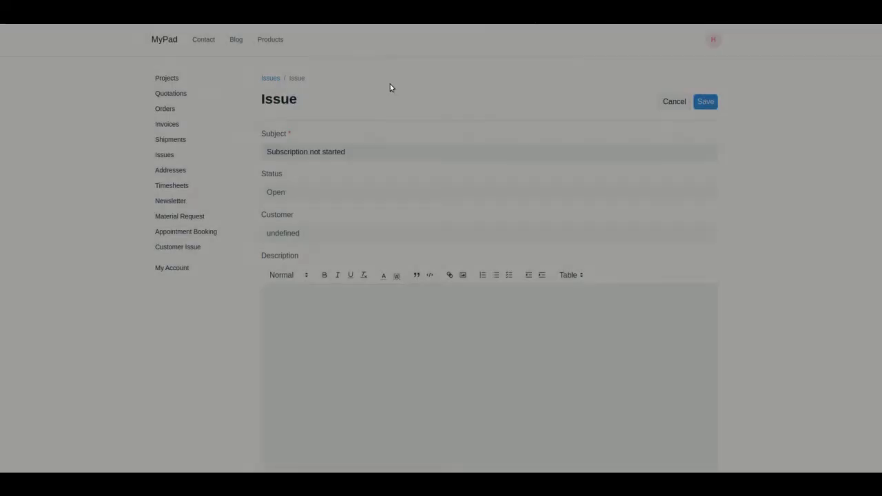
pyautogui.hotkey('alt', 'Tab')
pyautogui.hotkey('alt', 'Tab')
pyautogui.hotkey('alt', 'Tab')
pyautogui.hotkey('alt', 'Tab')
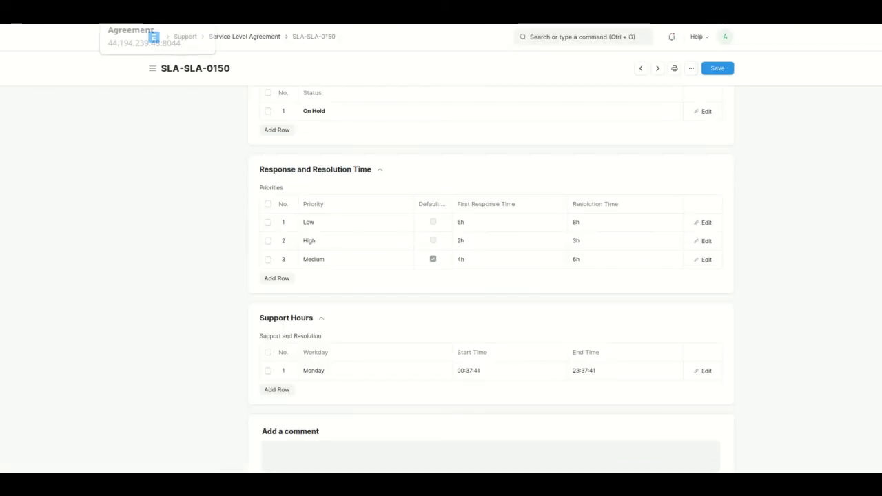
# Search 'iss' for the Issue list and open issue ISS-2021-00020 'Subscription not started'
pyautogui.hotkey('ctrl', 'b')
pyautogui.click(586, 39)
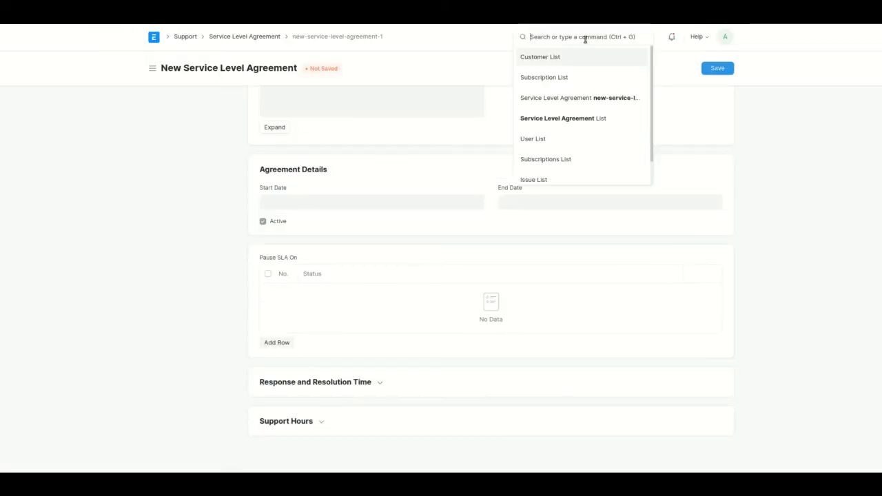
pyautogui.write('iss')
pyautogui.click(589, 79)
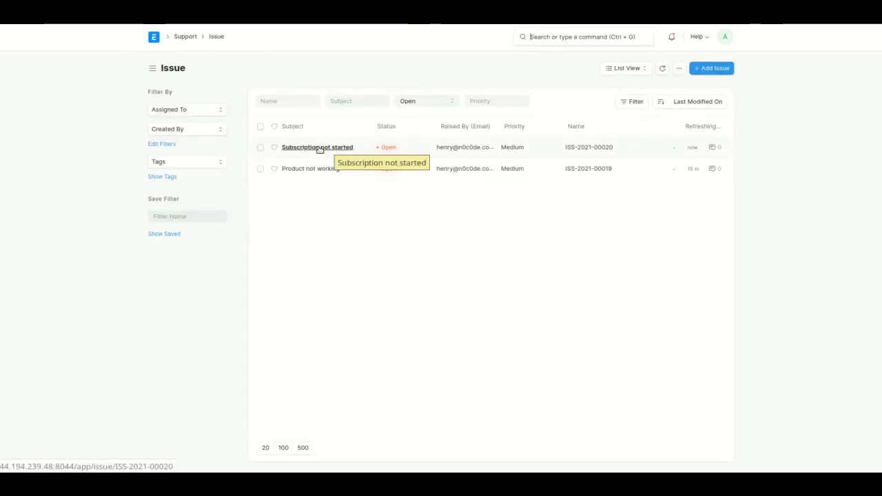
pyautogui.click(324, 148)
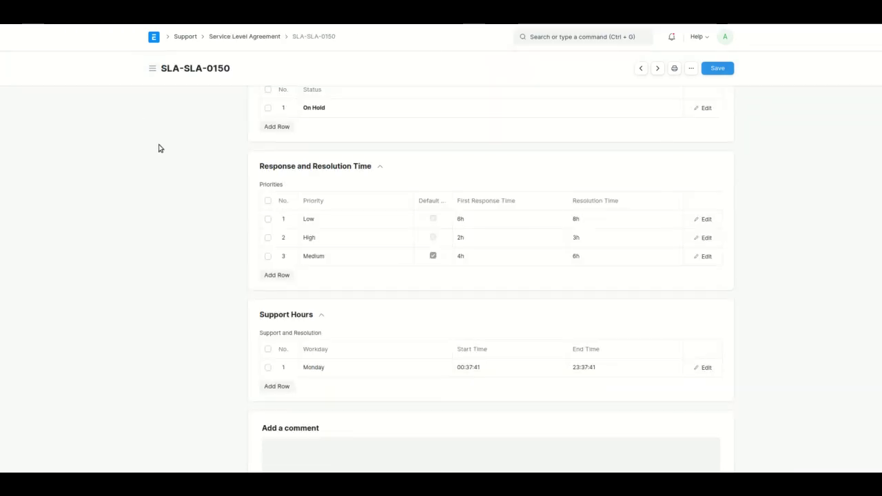
pyautogui.scroll(3, 159, 147)
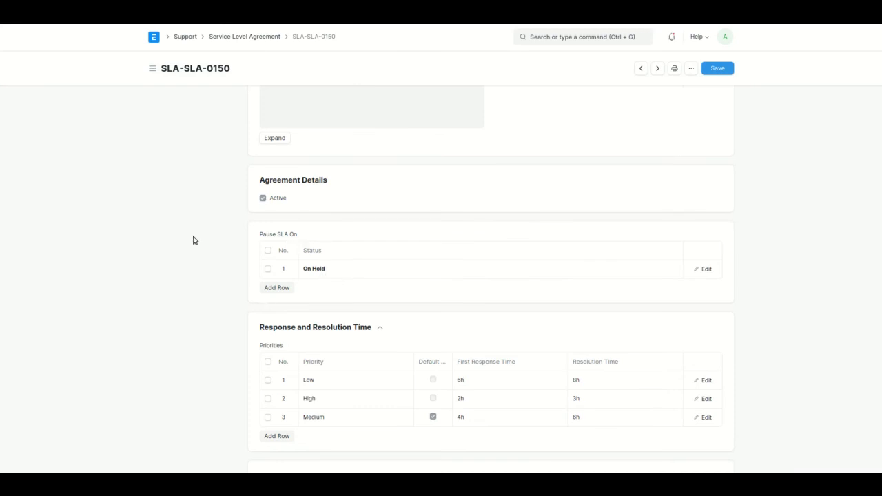
pyautogui.hotkey('alt', 'Left')
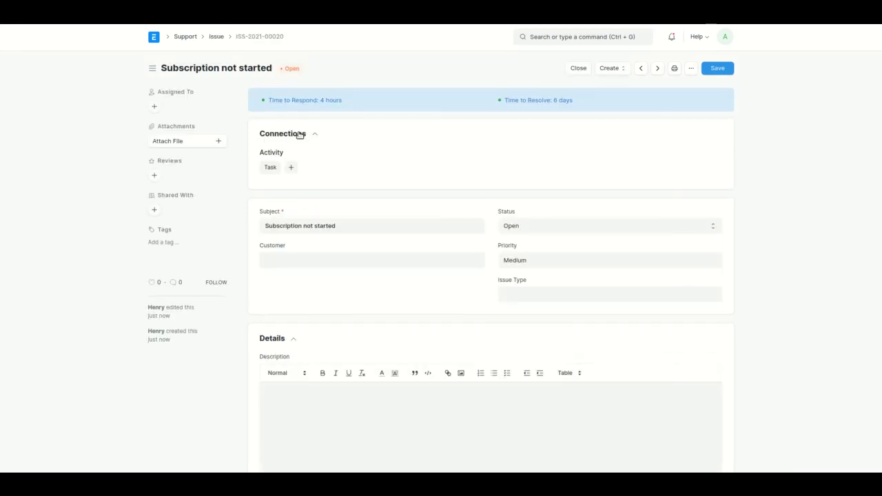
# Set the issue status to On Hold and save
pyautogui.click(527, 227)
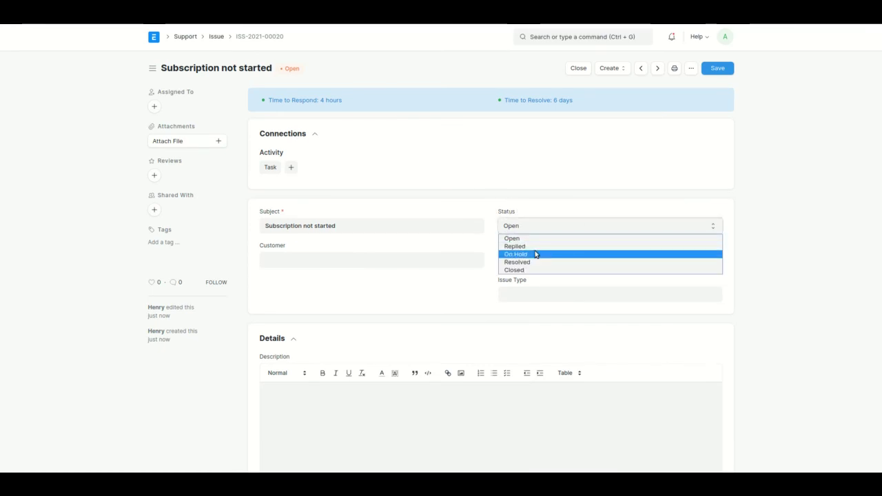
pyautogui.click(535, 254)
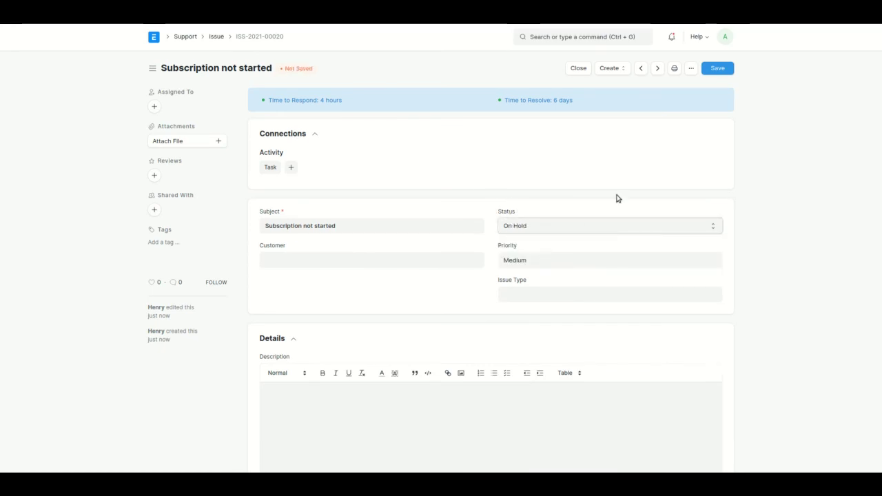
pyautogui.click(728, 68)
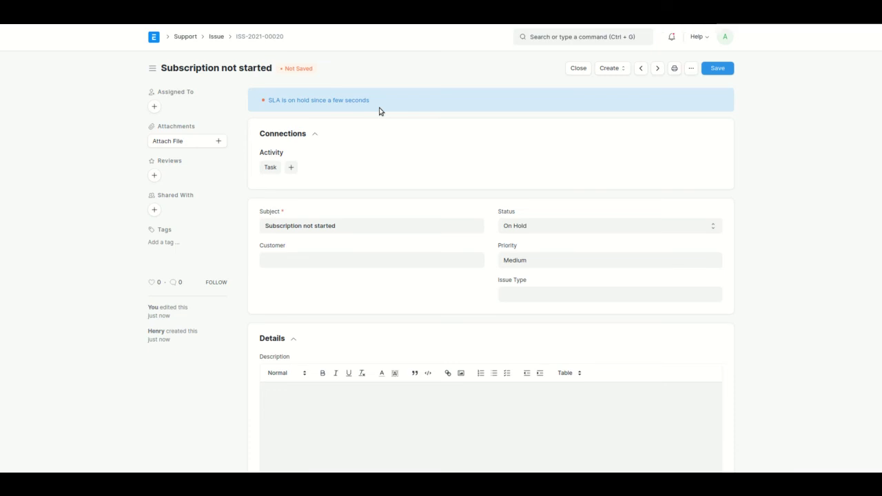
# Set the status back to Open, save, then close the issue
pyautogui.click(529, 228)
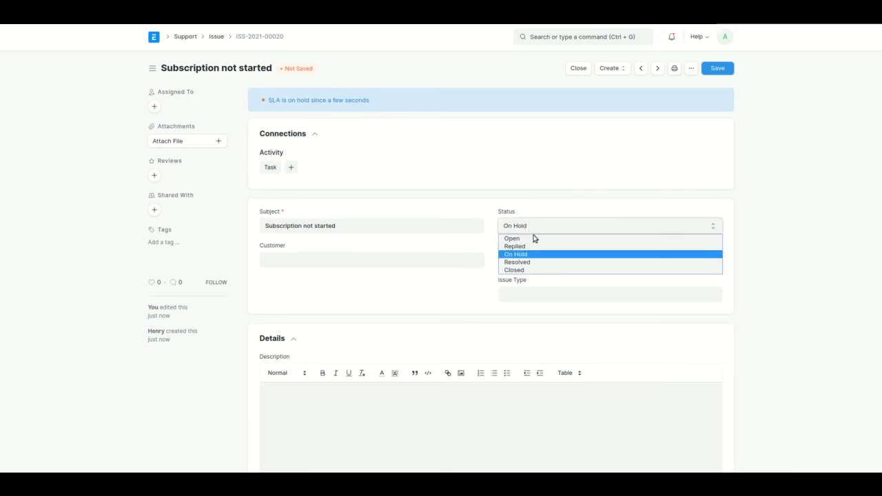
pyautogui.click(534, 238)
pyautogui.click(721, 70)
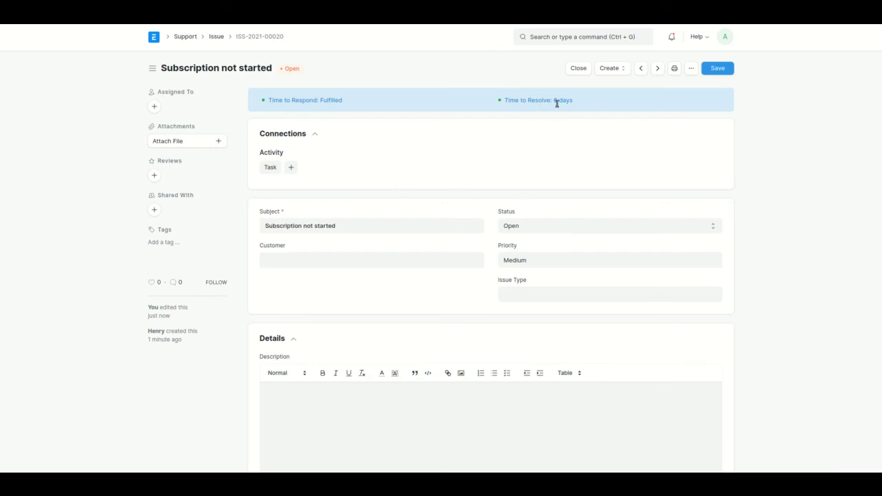
pyautogui.click(583, 71)
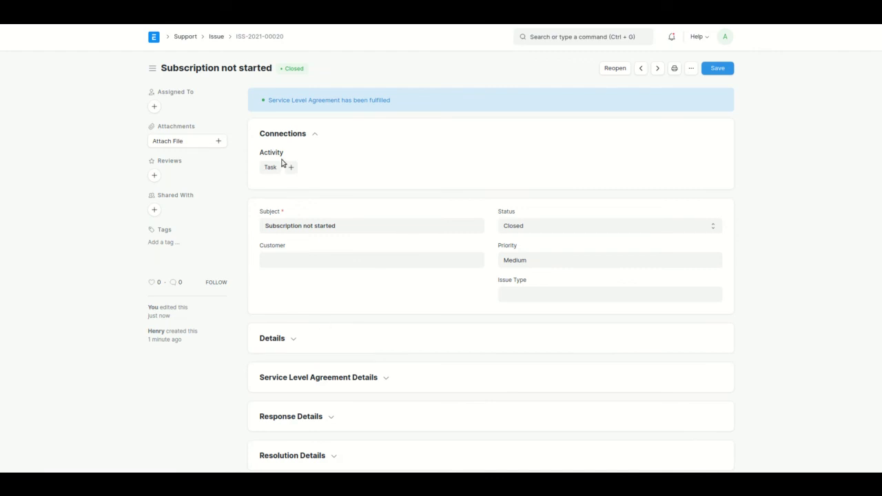
pyautogui.scroll(-5, 282, 164)
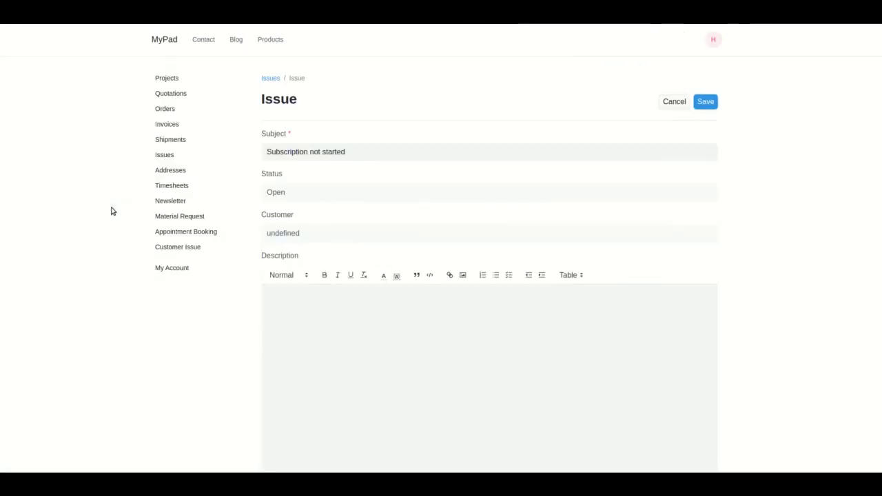
# Start a new MyPad issue, complete the subject 'Product is not working - Earphones', and submit
pyautogui.click(272, 79)
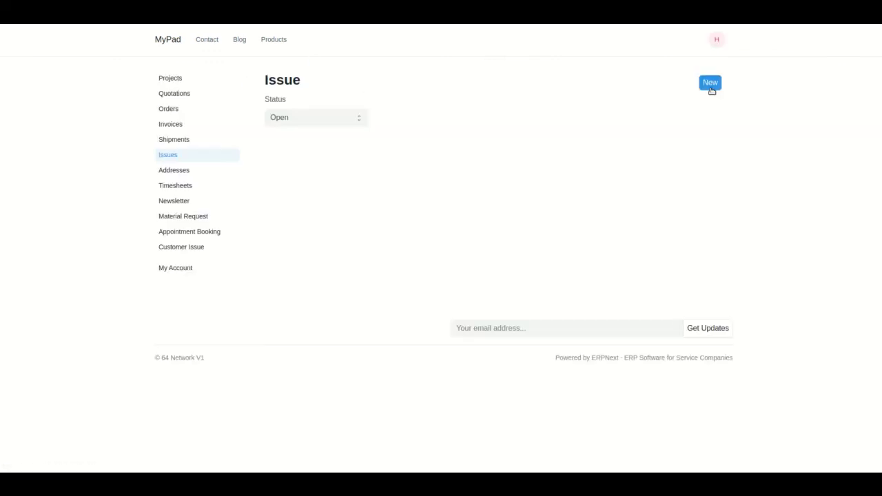
pyautogui.click(710, 85)
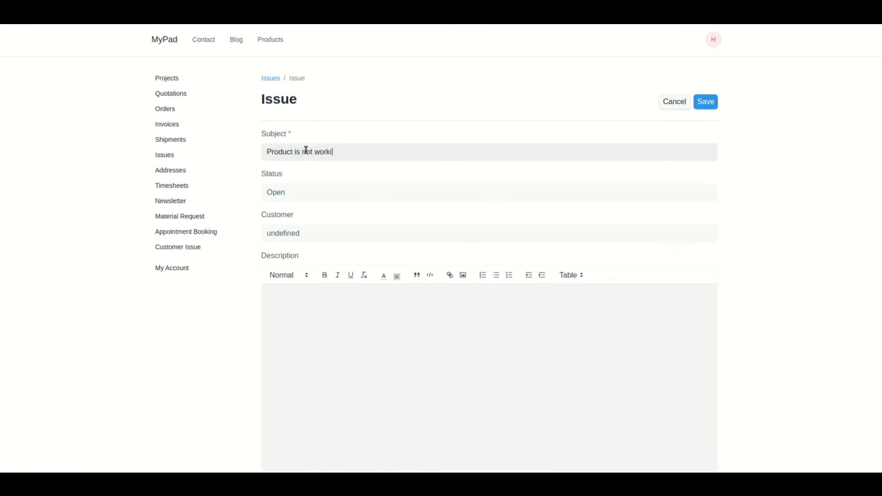
pyautogui.doubleClick(279, 153)
pyautogui.click(344, 149)
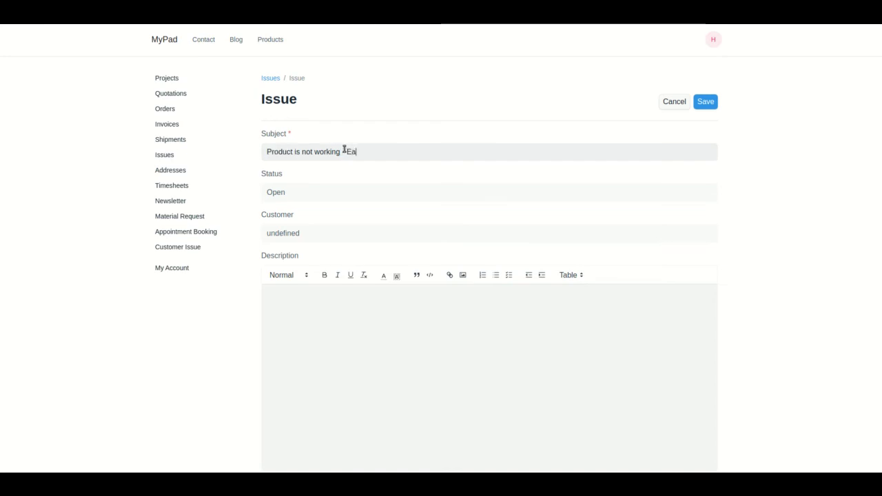
pyautogui.write('rphones')
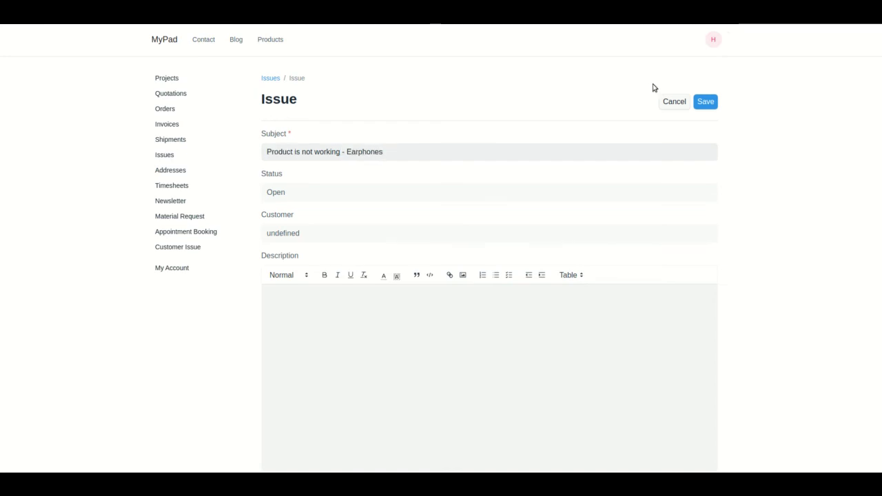
pyautogui.click(702, 102)
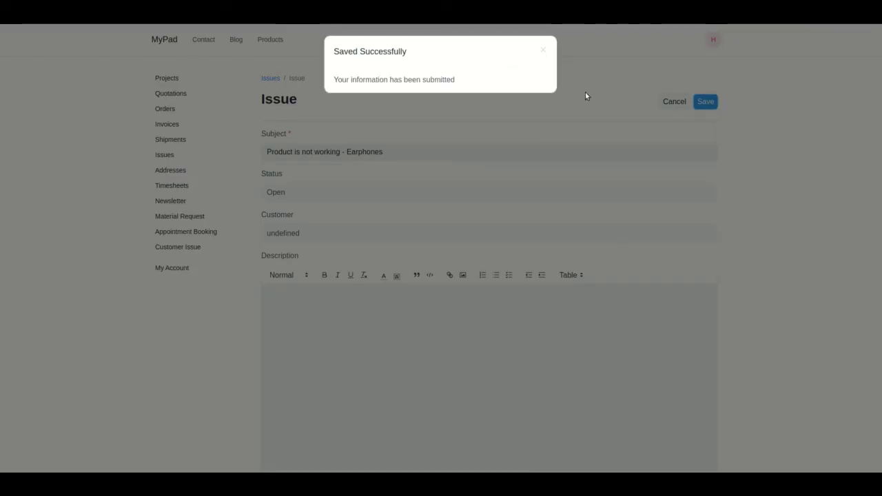
# From the Issue list, open ISS-2021-00021 'Product is not working - Earphones'
pyautogui.click(542, 48)
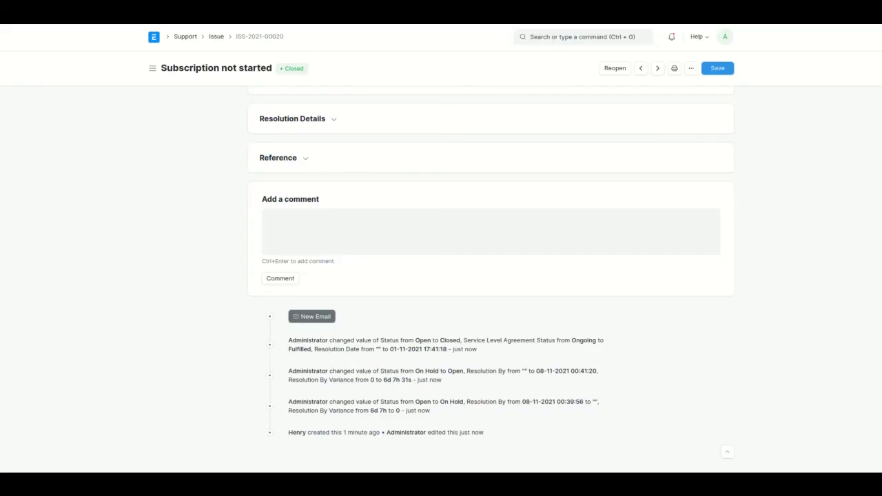
pyautogui.click(216, 36)
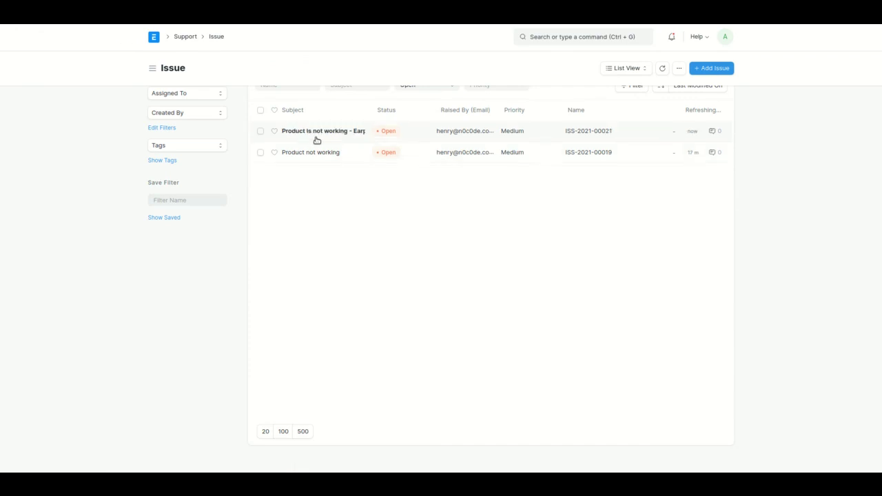
pyautogui.click(333, 135)
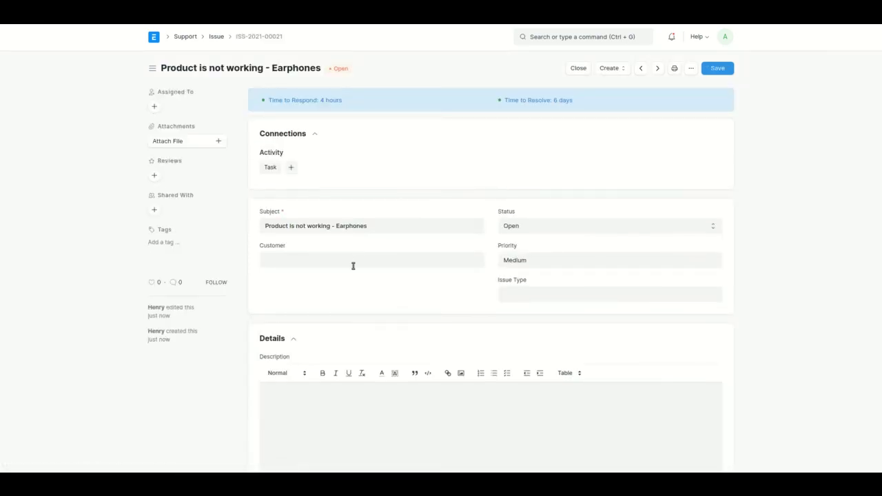
# Save issue ISS-2021-00021 with High priority, cutting Time to Respond to 2 hours
pyautogui.click(535, 265)
pyautogui.doubleClick(535, 266)
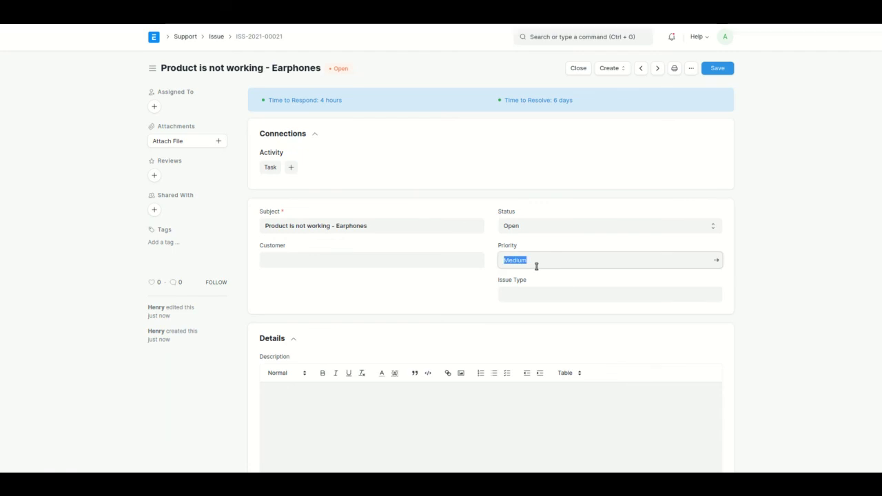
pyautogui.press('BackSpace')
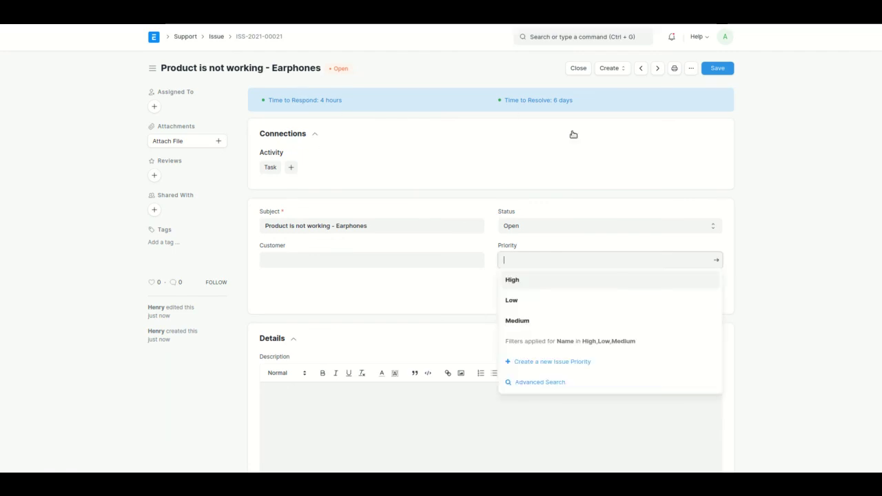
pyautogui.click(528, 281)
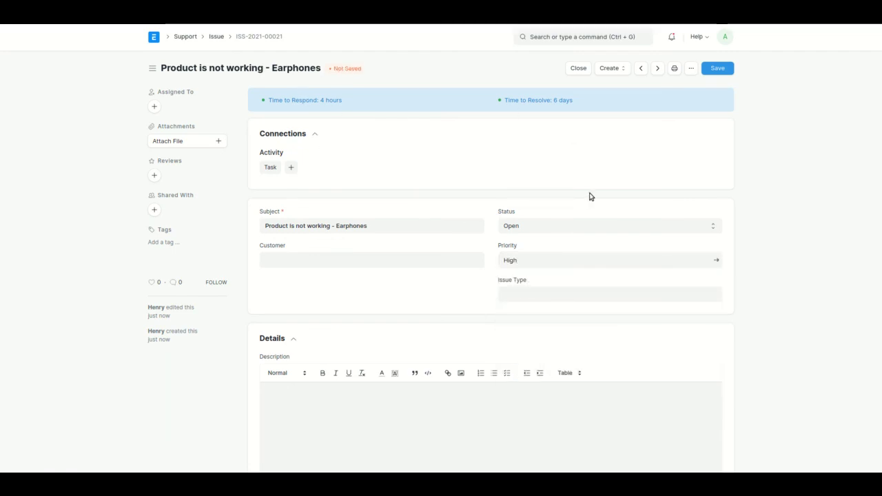
pyautogui.click(730, 68)
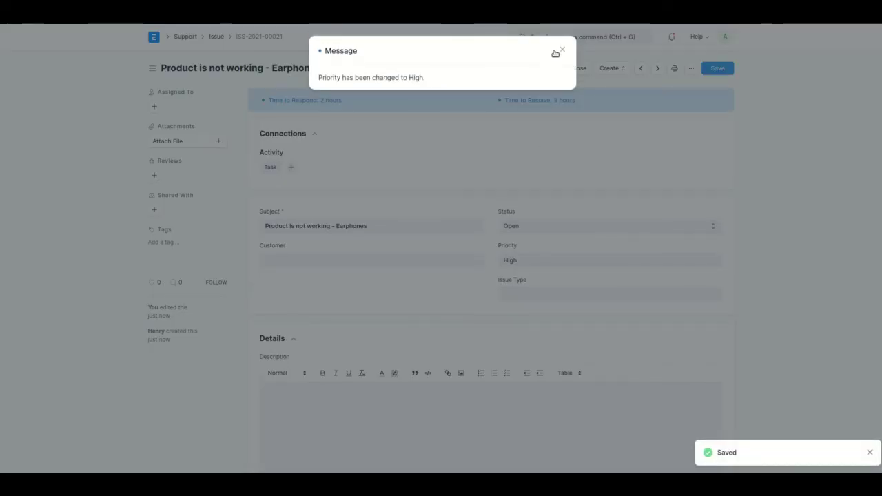
pyautogui.click(561, 50)
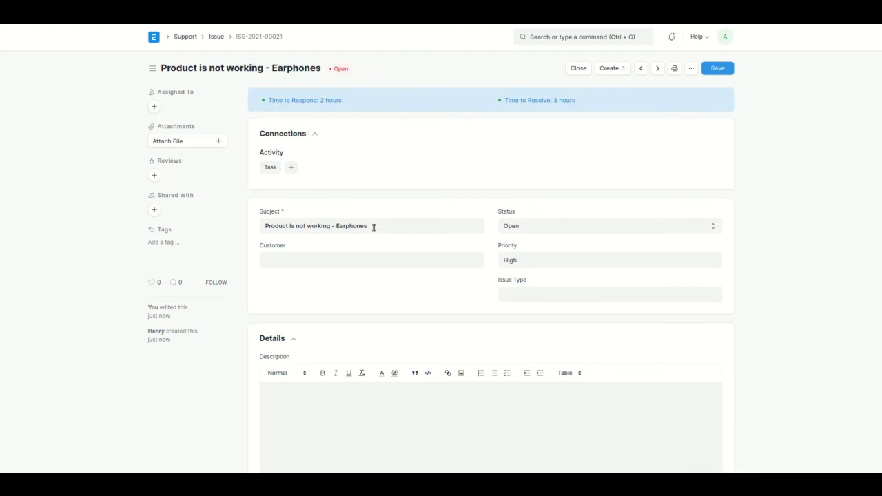
pyautogui.scroll(-8, 375, 228)
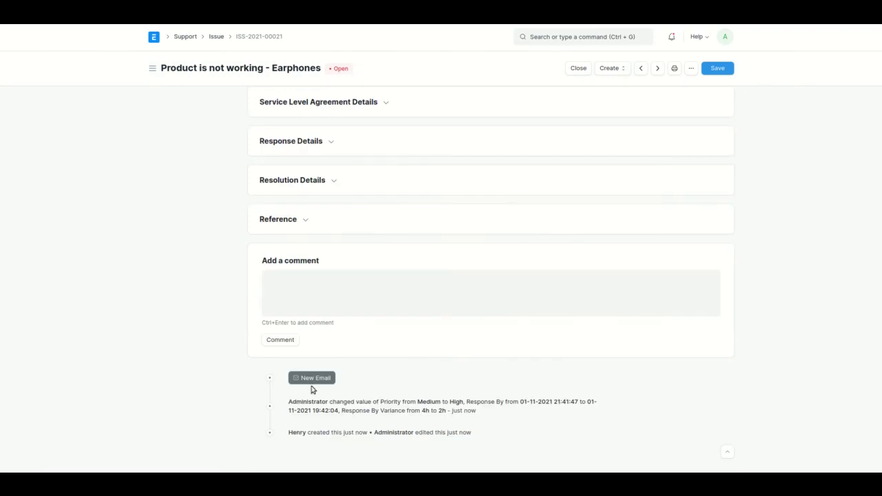
# Email the customer a reply saying 'We are looking into your issue right now'
pyautogui.click(312, 379)
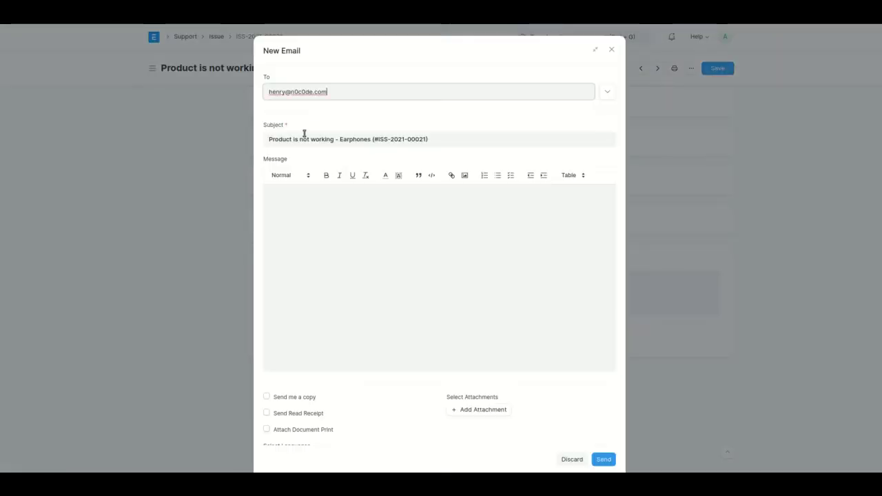
pyautogui.click(318, 235)
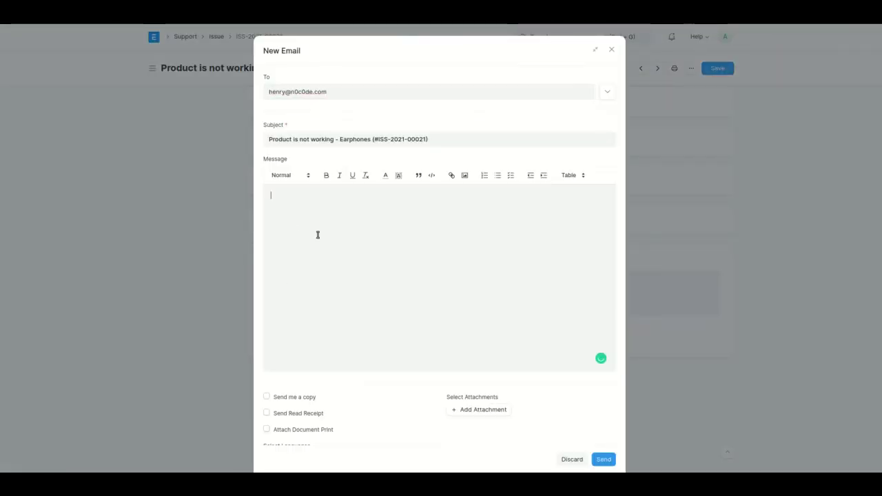
pyautogui.write('Heelo Henry')
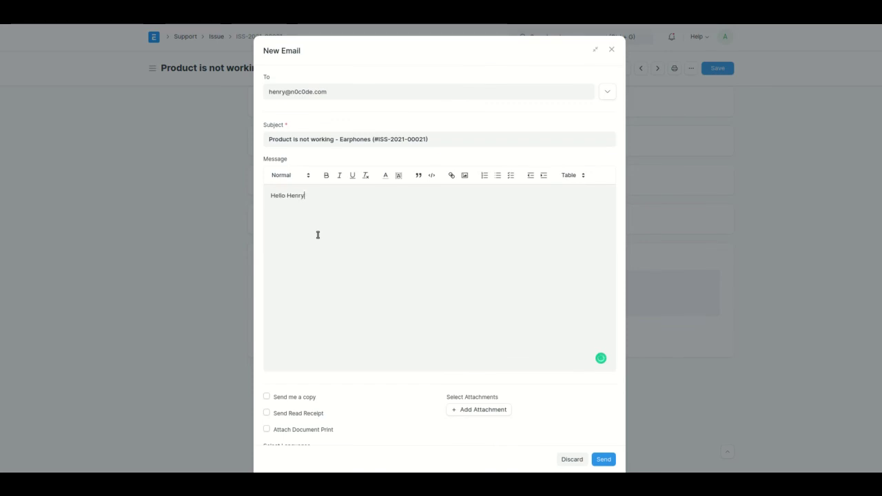
pyautogui.write('We ar')
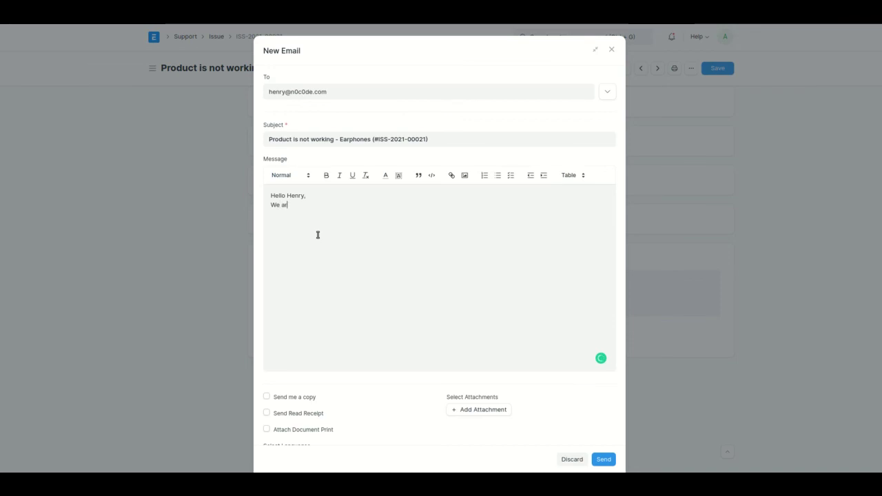
pyautogui.write('e looking into your issue r')
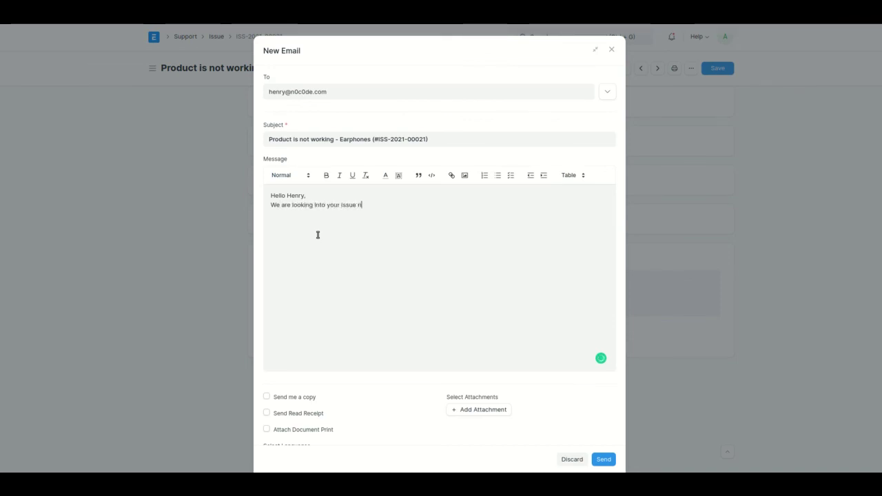
pyautogui.write('ight now.')
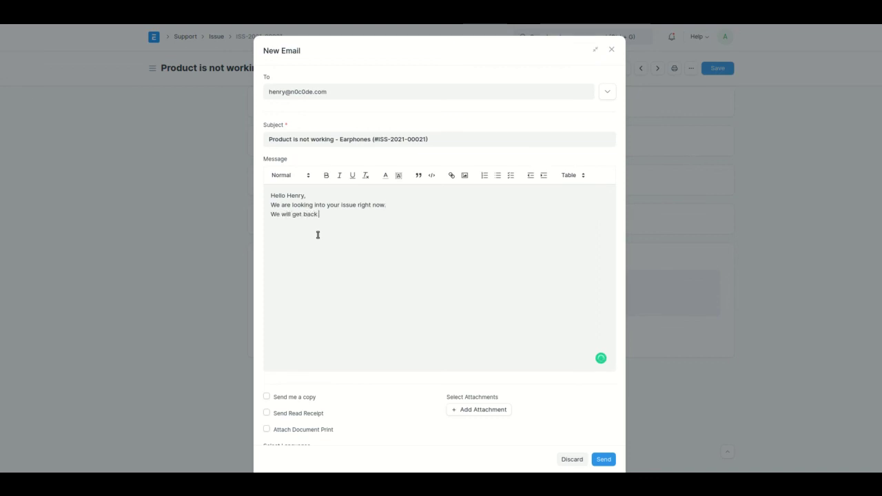
pyautogui.write('to you in some time')
pyautogui.click(608, 457)
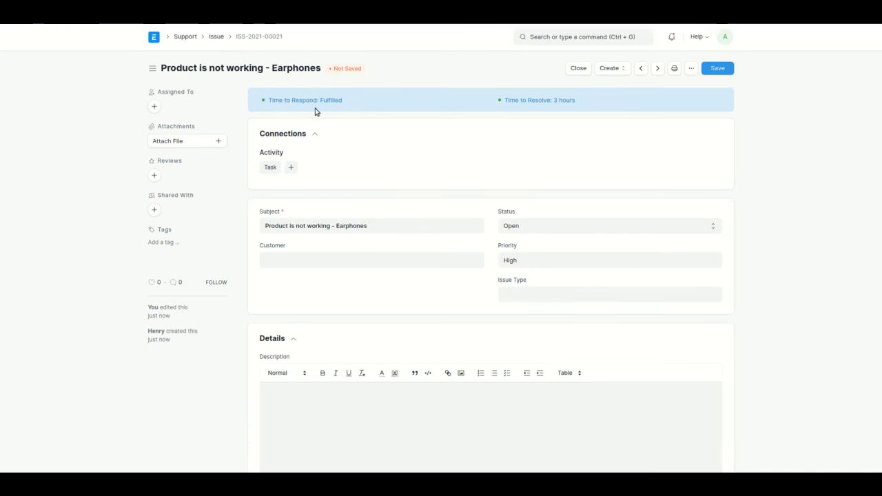
# Expand Response and Resolution Details, then close the issue so its SLA shows Fulfilled
pyautogui.scroll(-7, 459, 174)
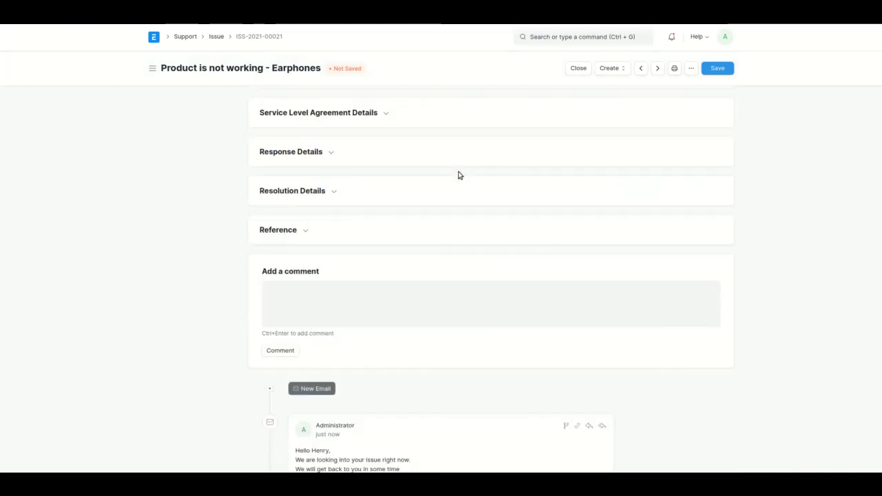
pyautogui.click(307, 156)
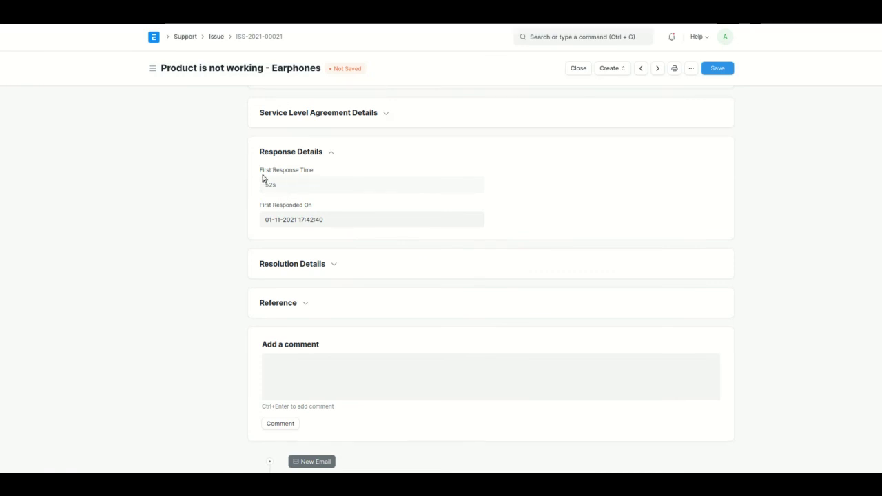
pyautogui.click(297, 264)
pyautogui.scroll(-3, 232, 358)
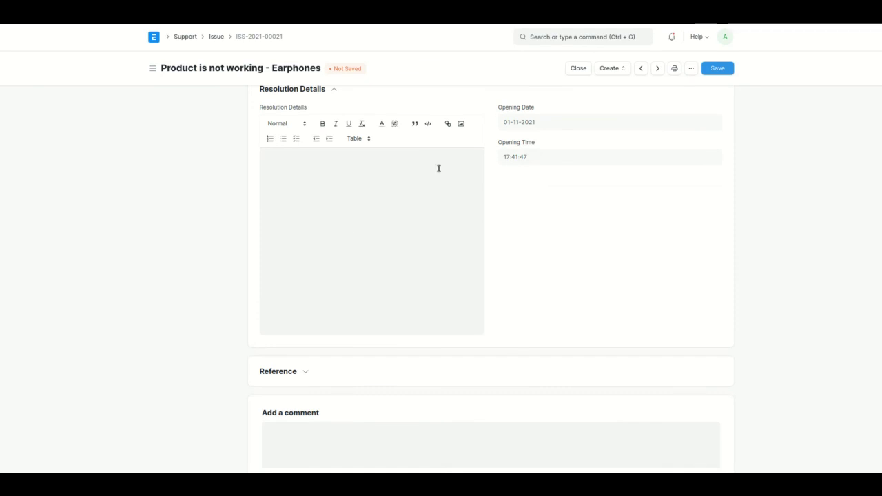
pyautogui.click(579, 71)
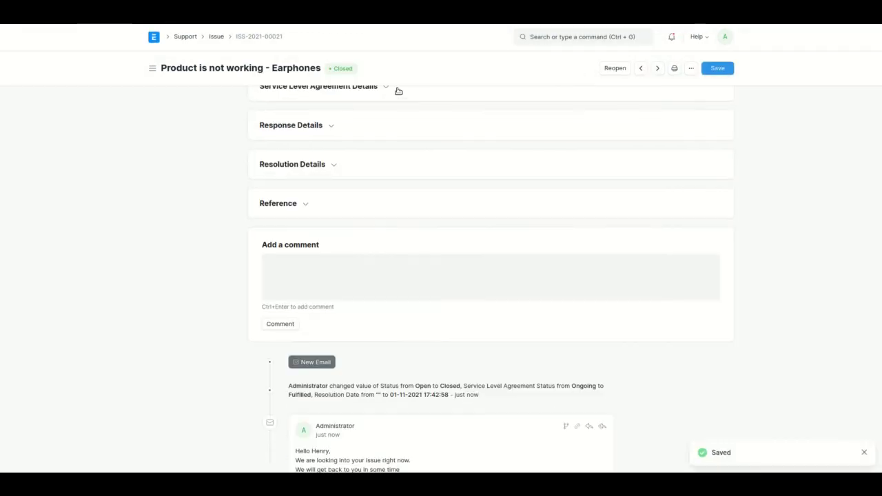
pyautogui.click(299, 164)
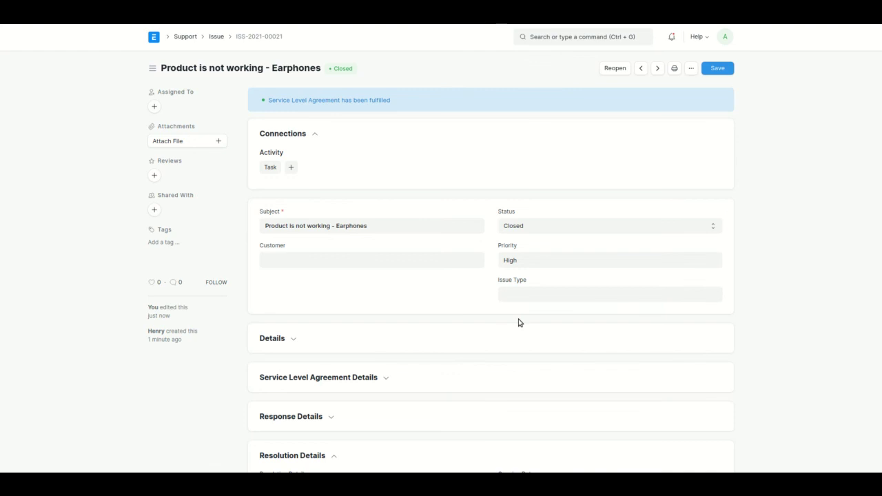
# Reopen the Earphones issue to Open and check the SLA status reverted to Ongoing
pyautogui.click(294, 342)
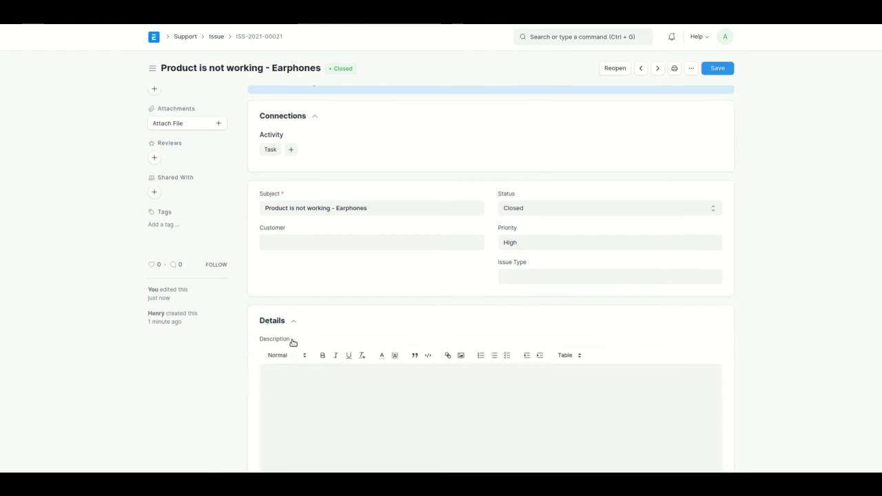
pyautogui.scroll(-2, 293, 342)
pyautogui.scroll(3, 293, 343)
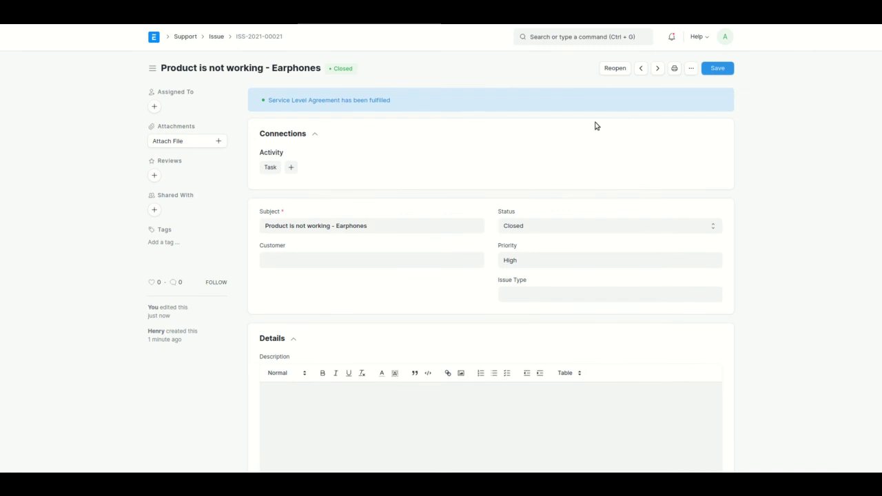
pyautogui.click(613, 71)
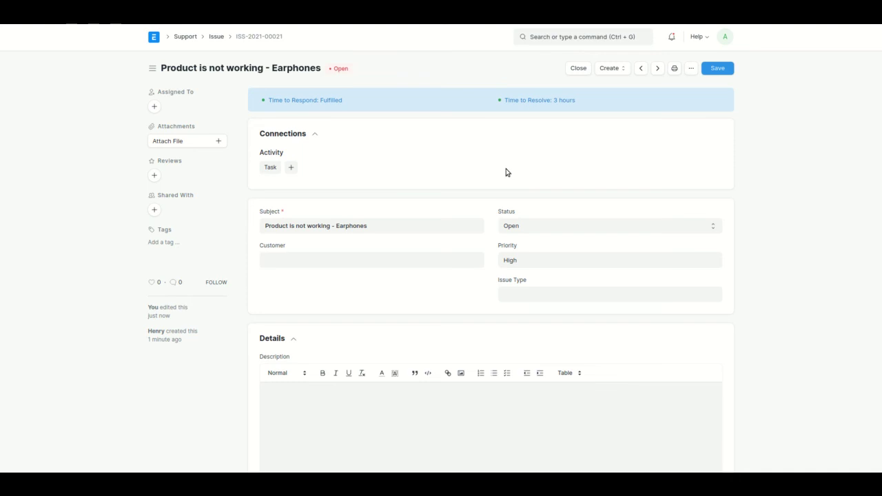
pyautogui.scroll(-10, 382, 186)
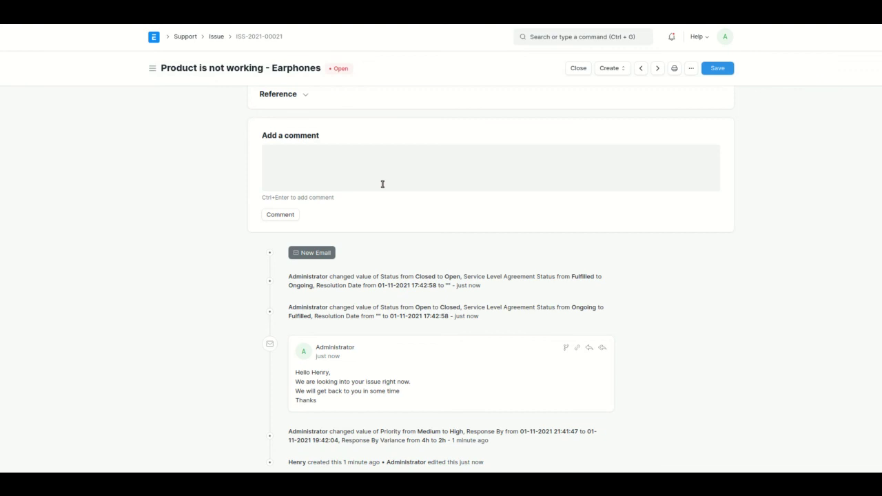
pyautogui.scroll(5, 383, 184)
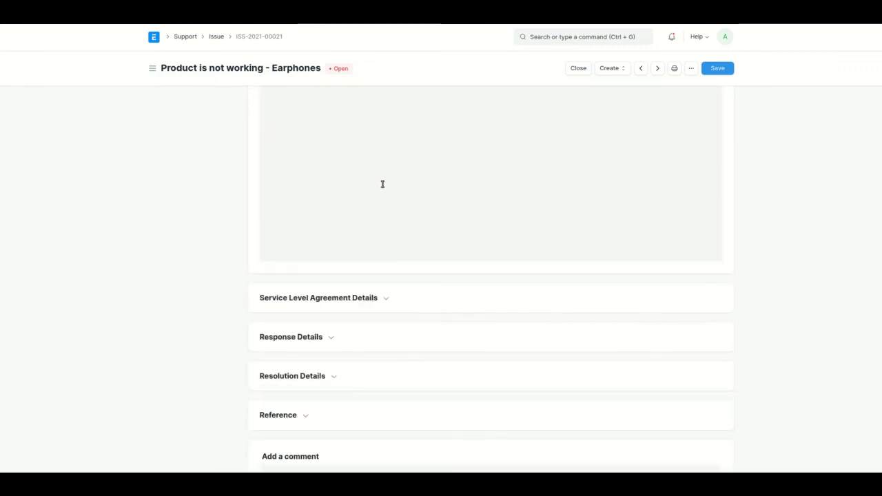
pyautogui.scroll(5, 383, 184)
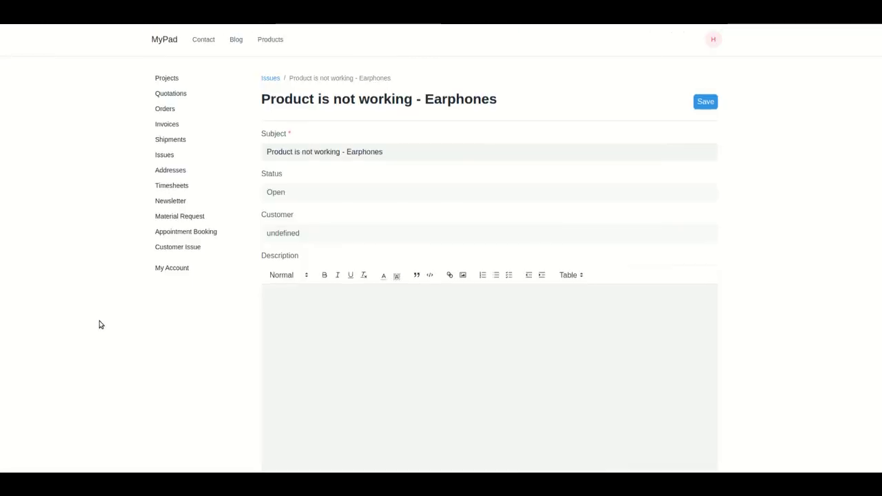
# Post the customer comment 'Thank You' on the Earphones issue in the MyPad portal
pyautogui.scroll(-2, 137, 320)
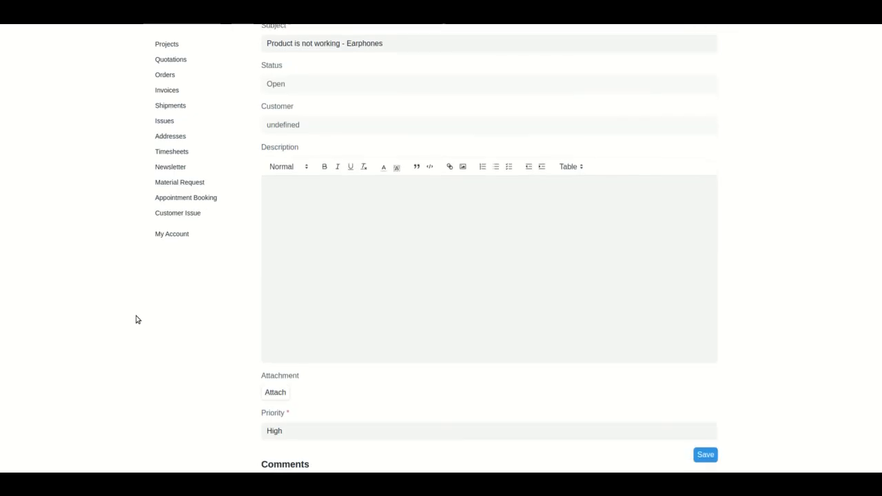
pyautogui.scroll(-1, 136, 319)
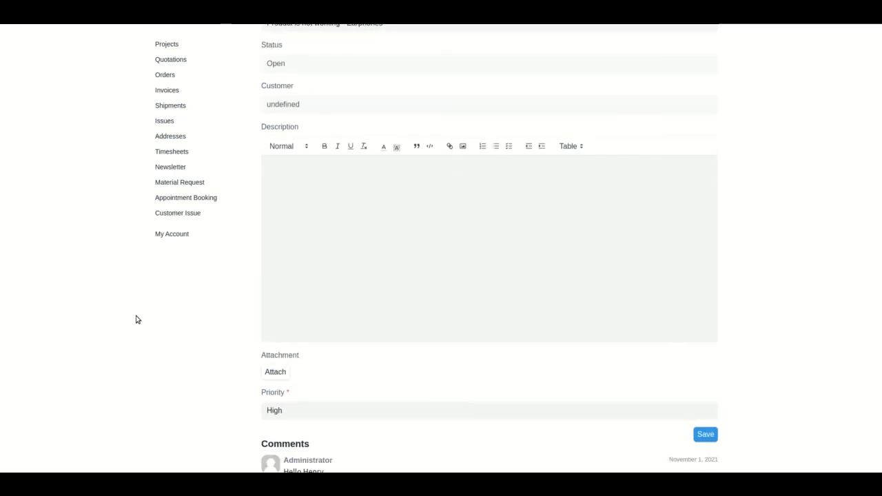
pyautogui.scroll(-4, 137, 319)
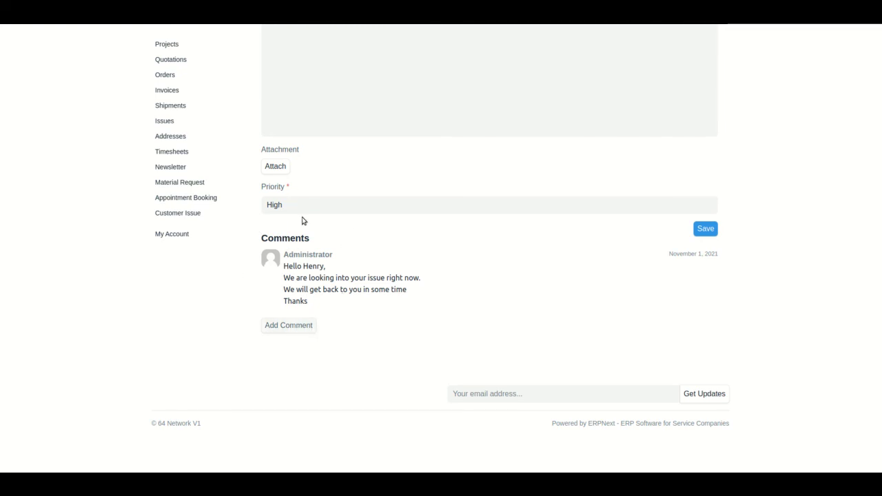
pyautogui.scroll(1, 303, 221)
pyautogui.click(288, 349)
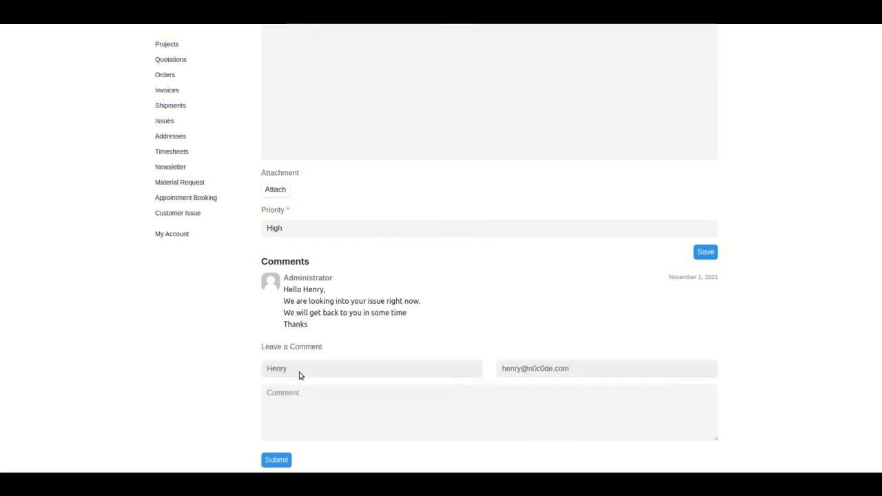
pyautogui.click(361, 413)
pyautogui.write('Thank You')
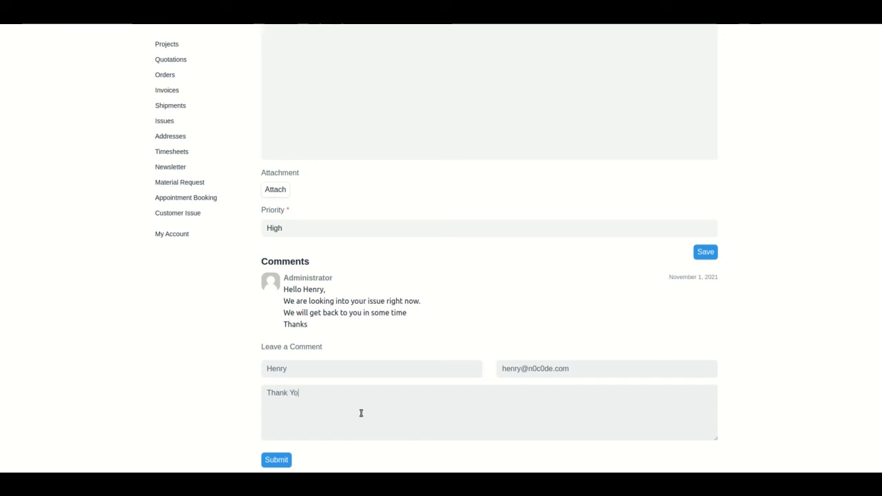
pyautogui.click(274, 459)
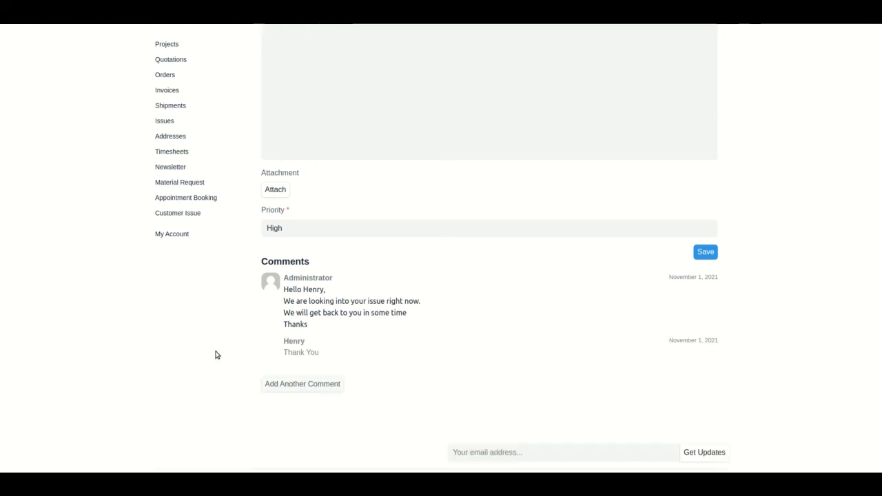
pyautogui.hotkey('alt', 'Tab')
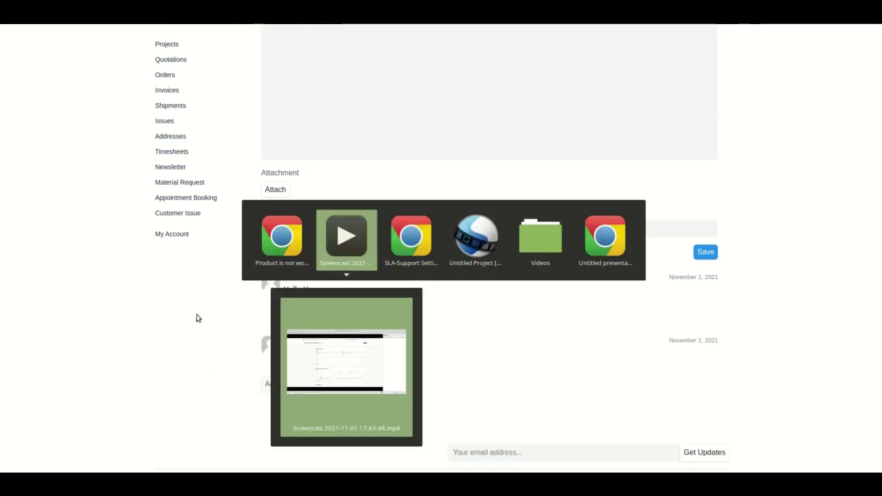
# Reload issue ISS-2021-00021 and scroll to Activity to see the 'Thank You' comment
pyautogui.hotkey('alt', 'Tab')
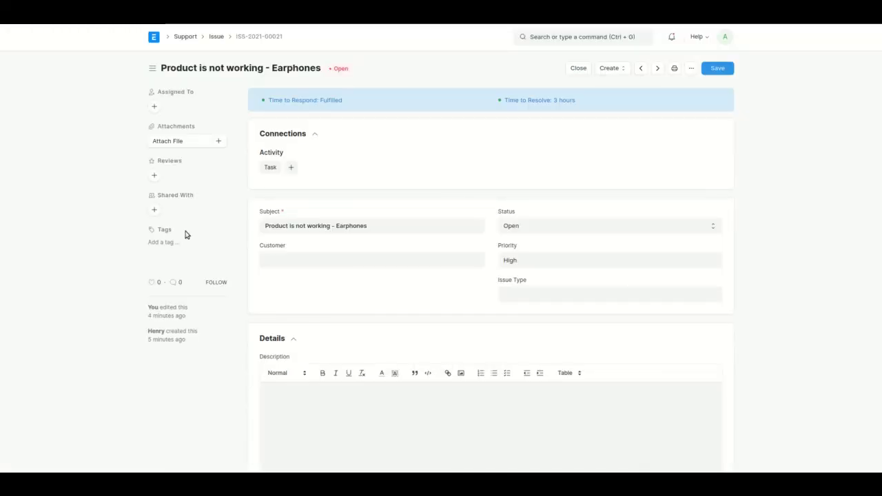
pyautogui.scroll(-15, 185, 235)
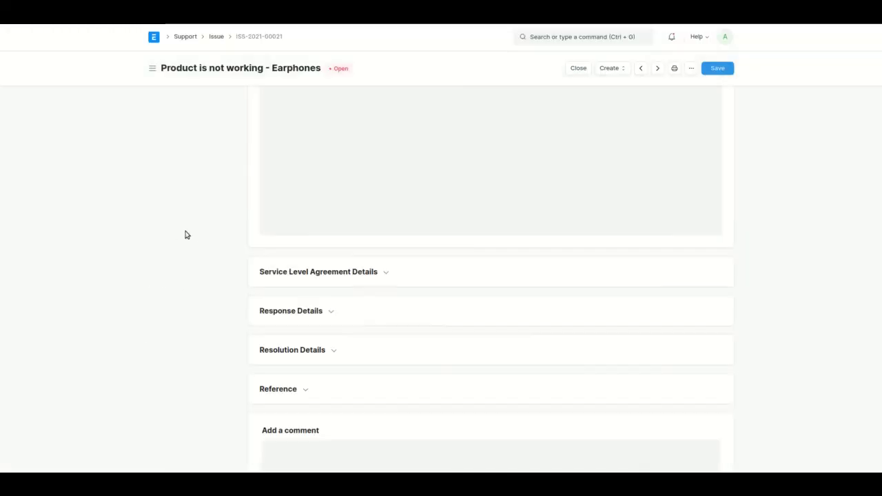
pyautogui.press('F5')
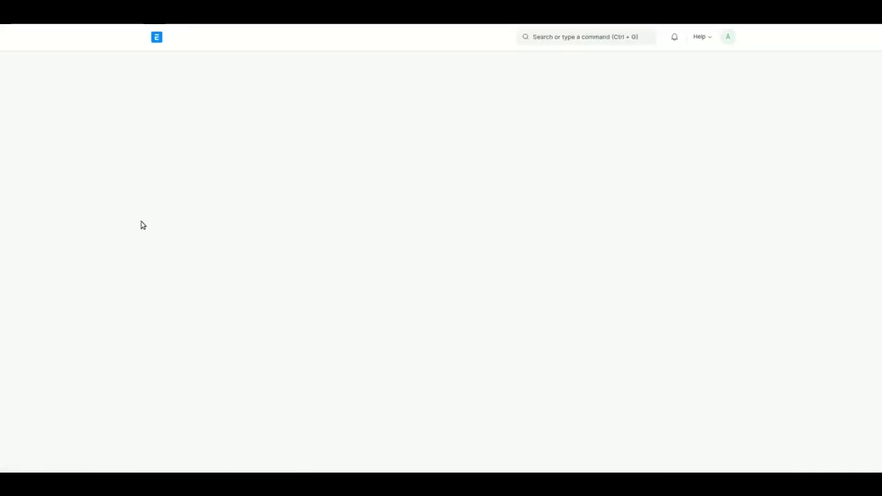
pyautogui.scroll(-10, 200, 278)
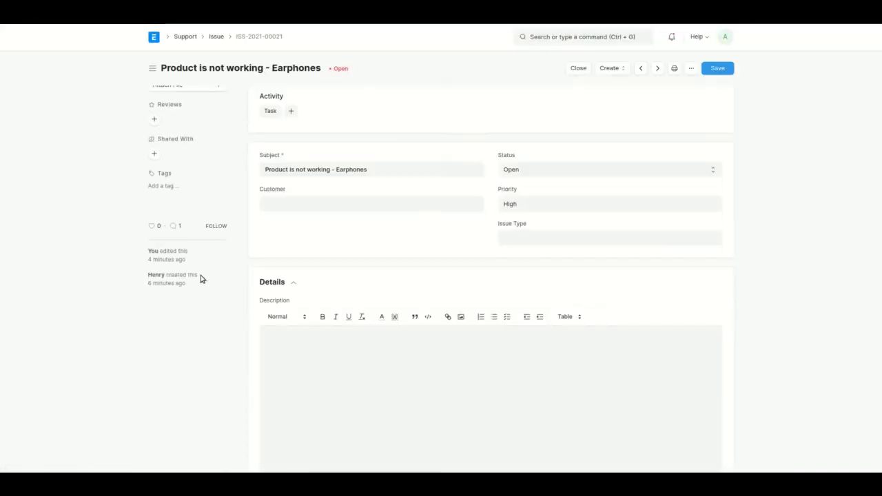
pyautogui.scroll(-2, 202, 279)
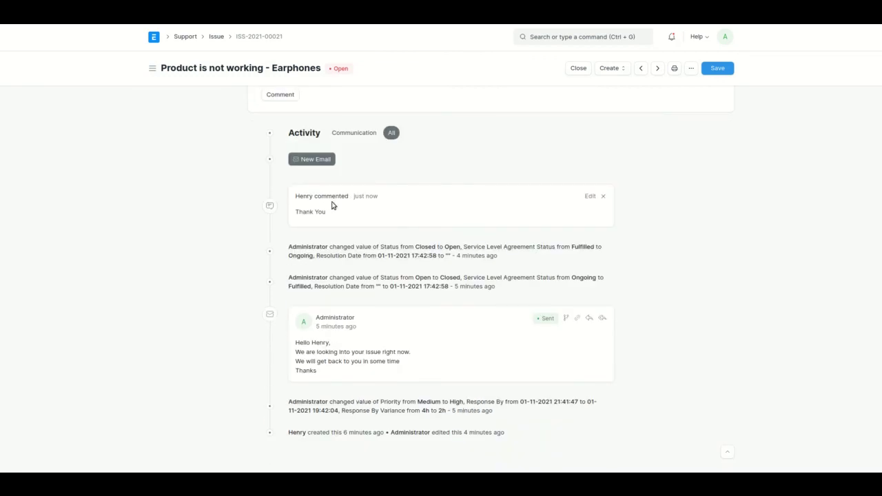